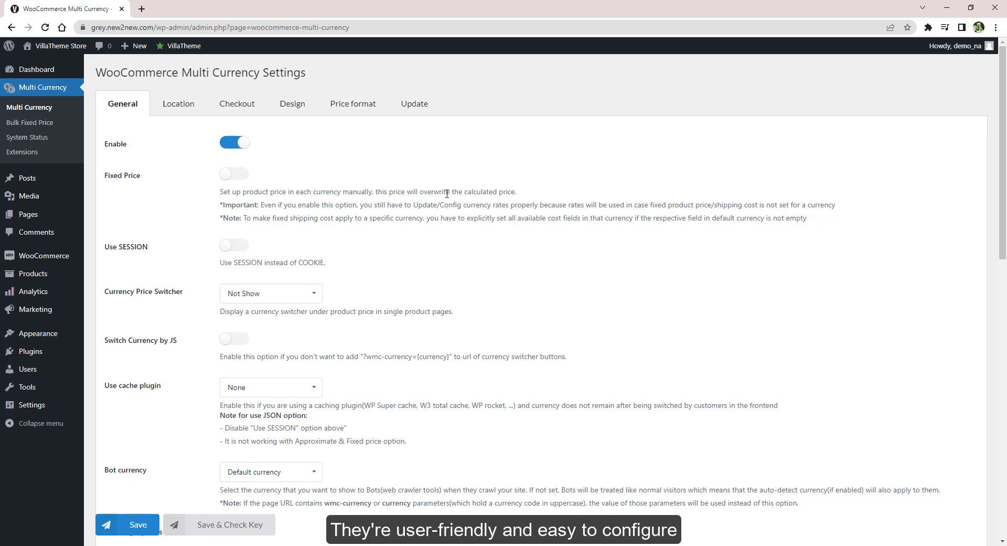
Review the General tab, then bring up the Location settings: Auto Detect No, Geo API WooCommerce
scroll(477, 200, down, 4)
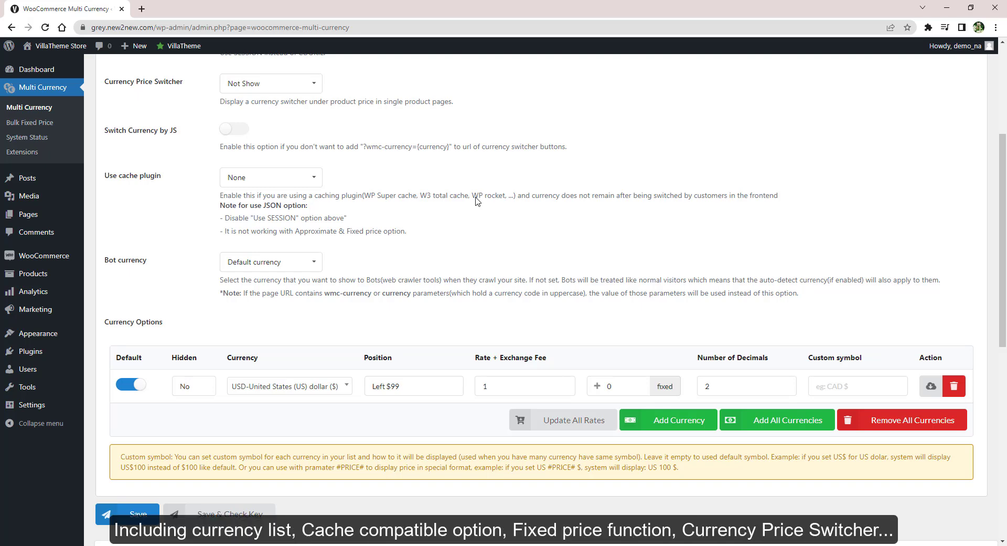
scroll(477, 198, up, 5)
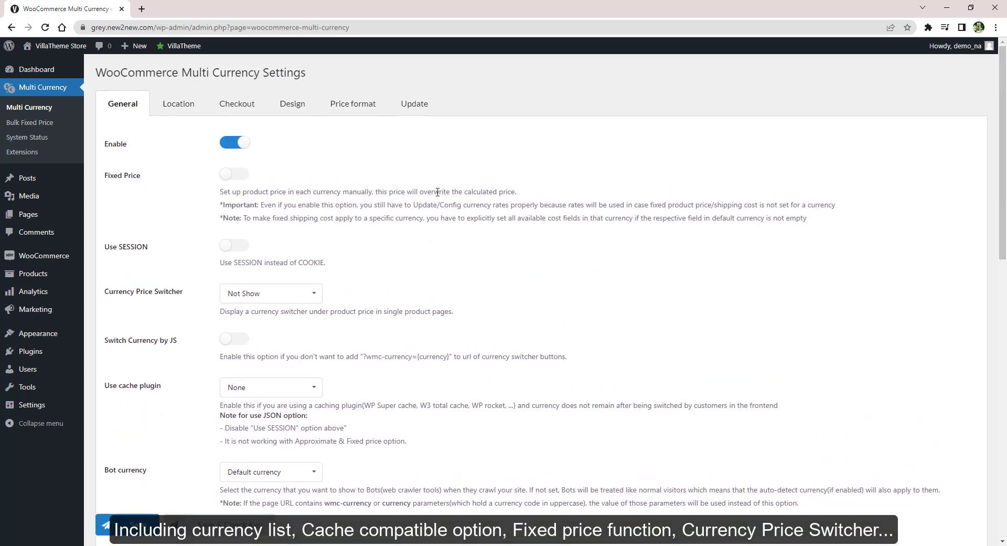
click(180, 109)
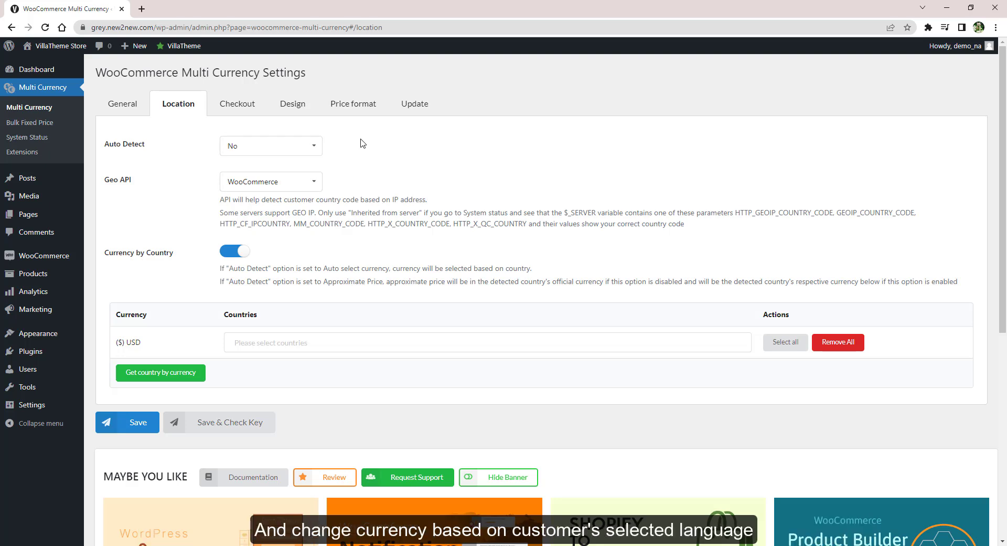
Check the Auto Detect and Geo API options, leaving them at No and WooCommerce
click(260, 152)
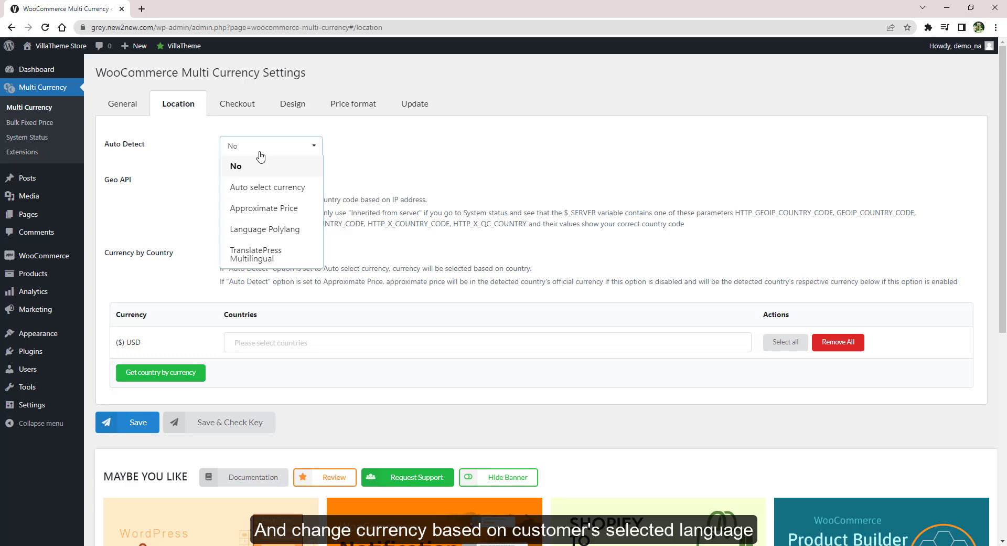
click(261, 158)
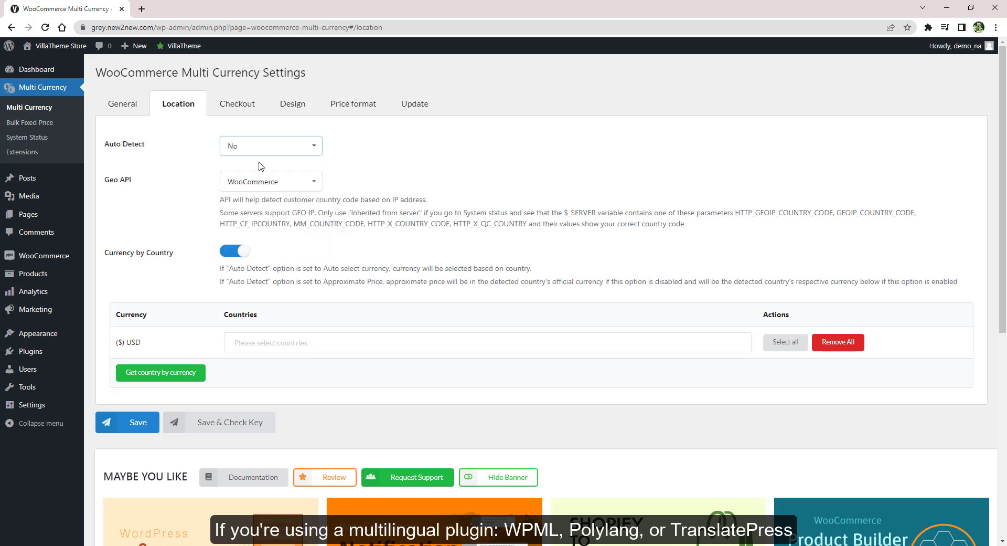
click(258, 181)
click(258, 182)
Review the Checkout currency settings
click(248, 105)
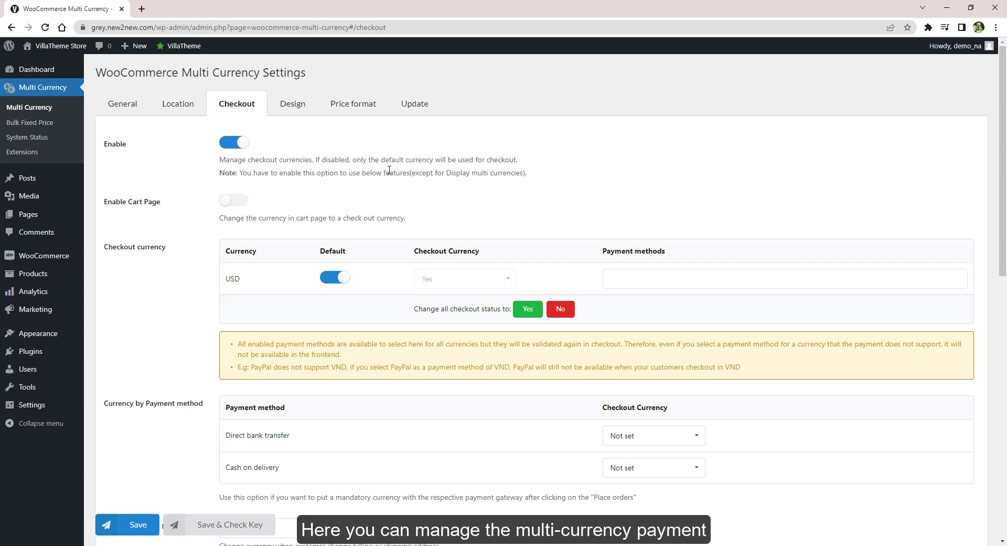
scroll(439, 153, down, 3)
scroll(443, 151, up, 3)
Browse the Design settings, then the Price format and Update tabs
click(305, 104)
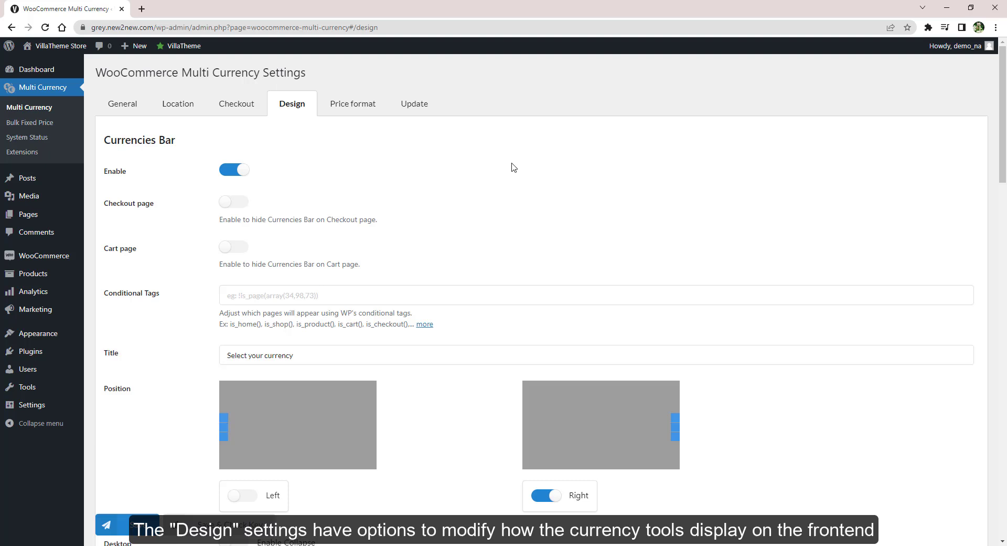
scroll(513, 167, down, 6)
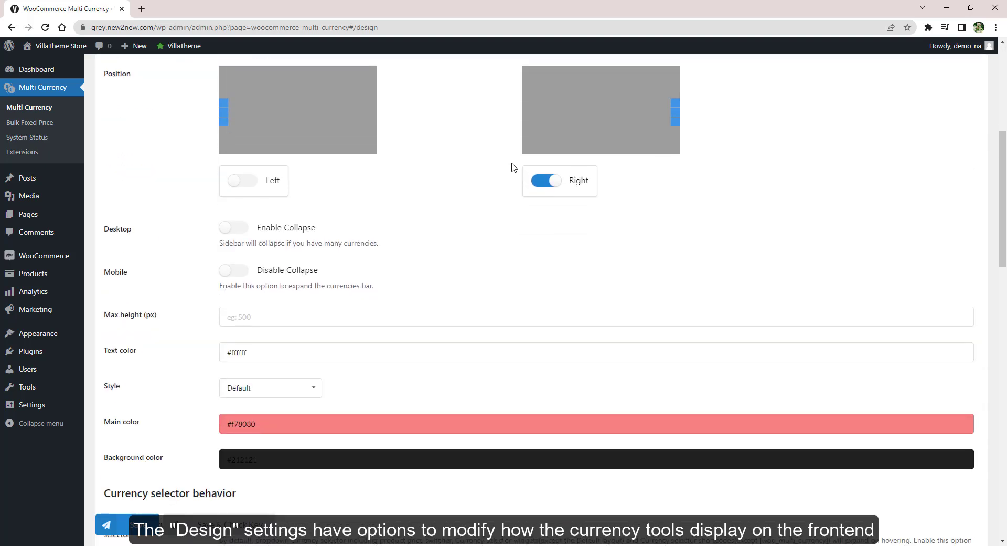
scroll(513, 167, down, 5)
scroll(513, 163, down, 4)
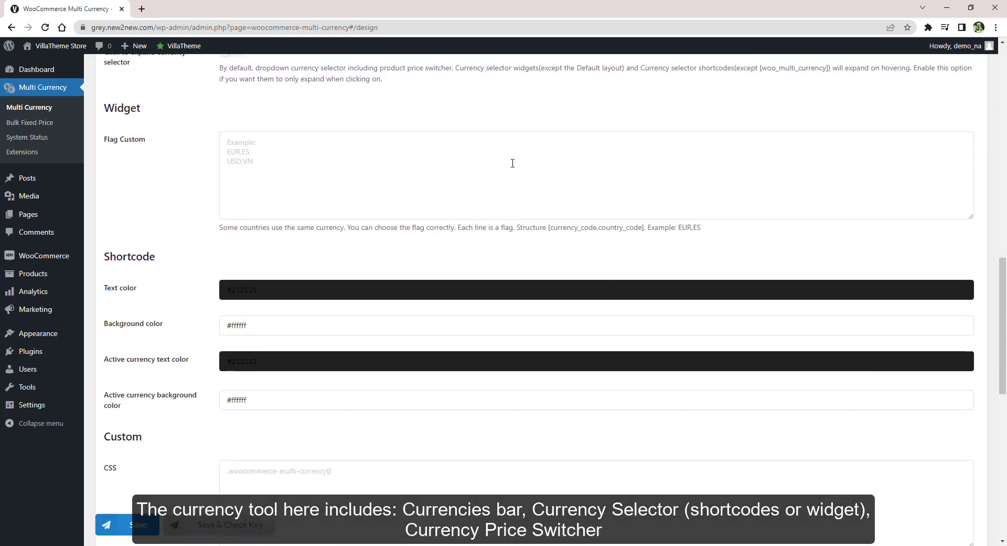
scroll(513, 163, down, 4)
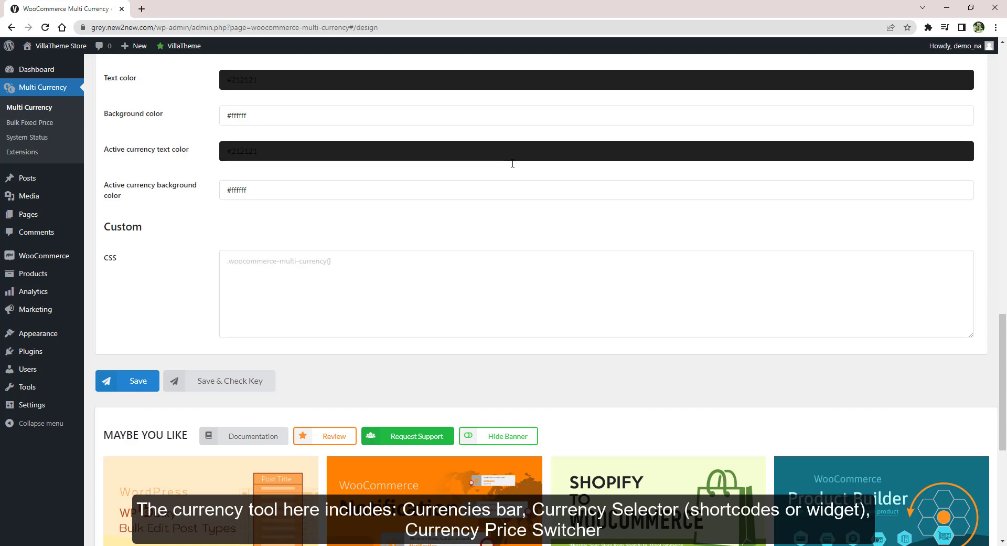
scroll(512, 163, up, 19)
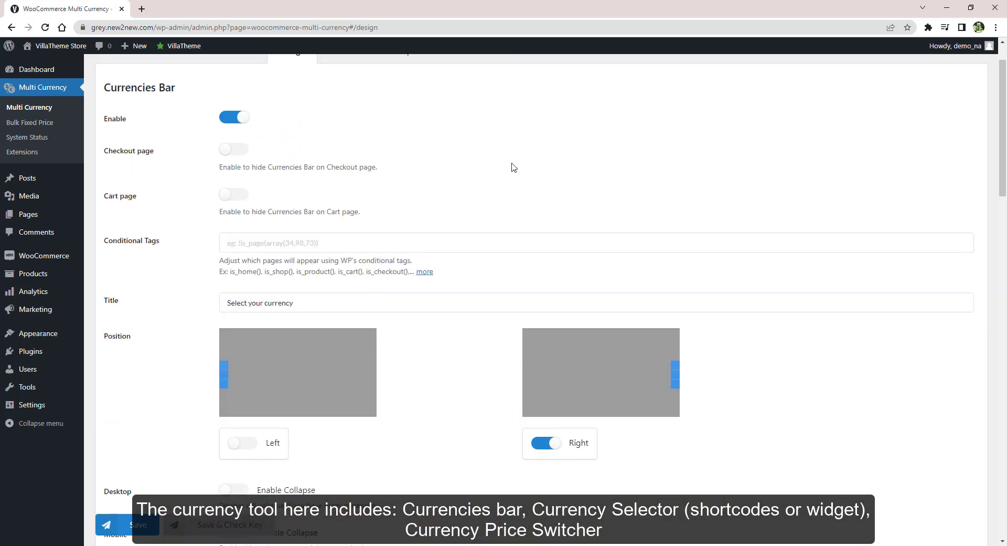
scroll(511, 166, up, 2)
click(360, 104)
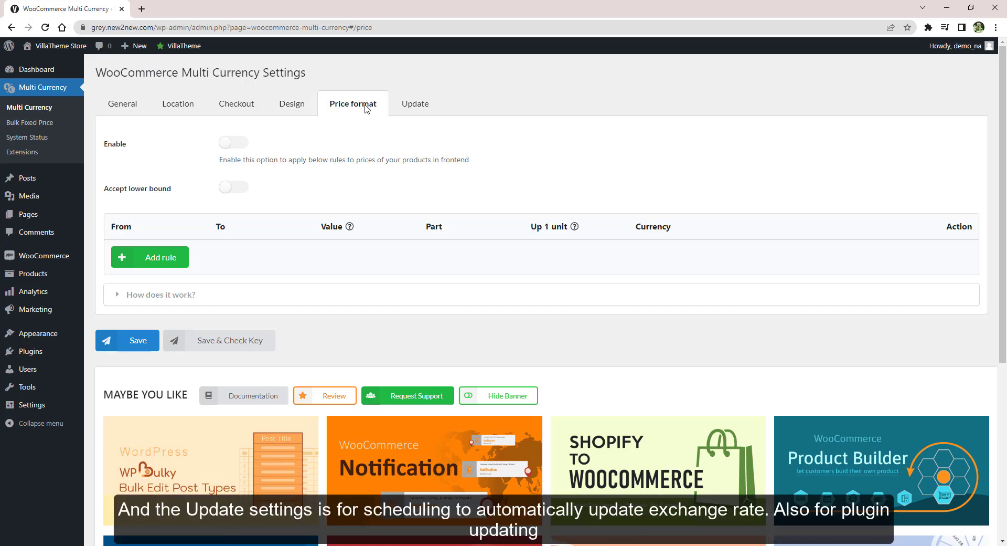
click(396, 104)
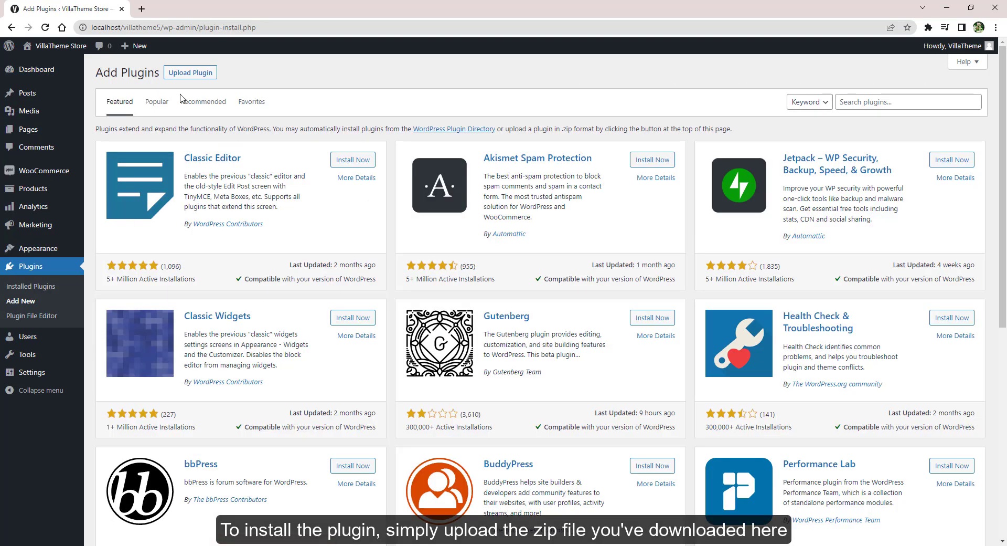
Upload woocommerce-multi-currency.zip, install and activate it, and open the Multi Currency settings
click(191, 73)
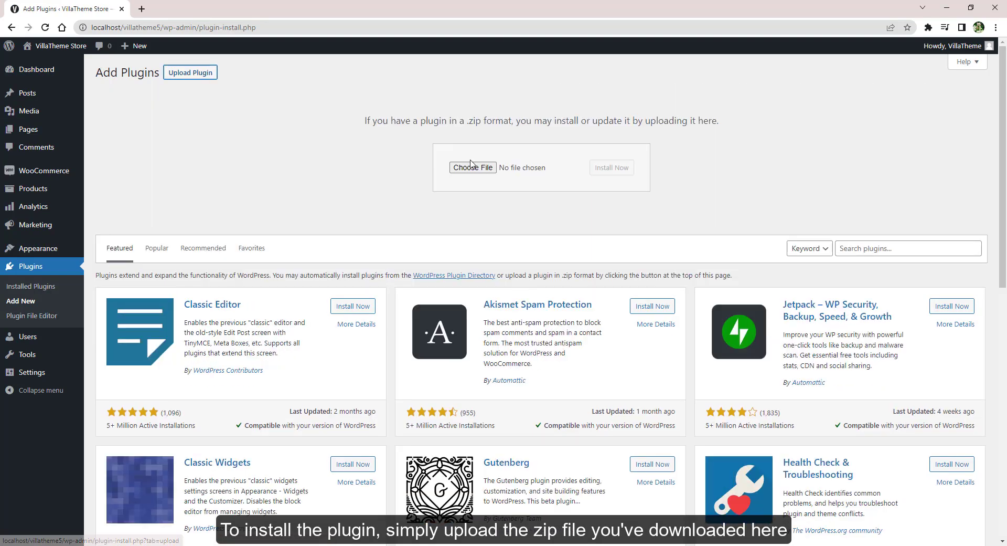
click(474, 168)
click(162, 158)
click(396, 399)
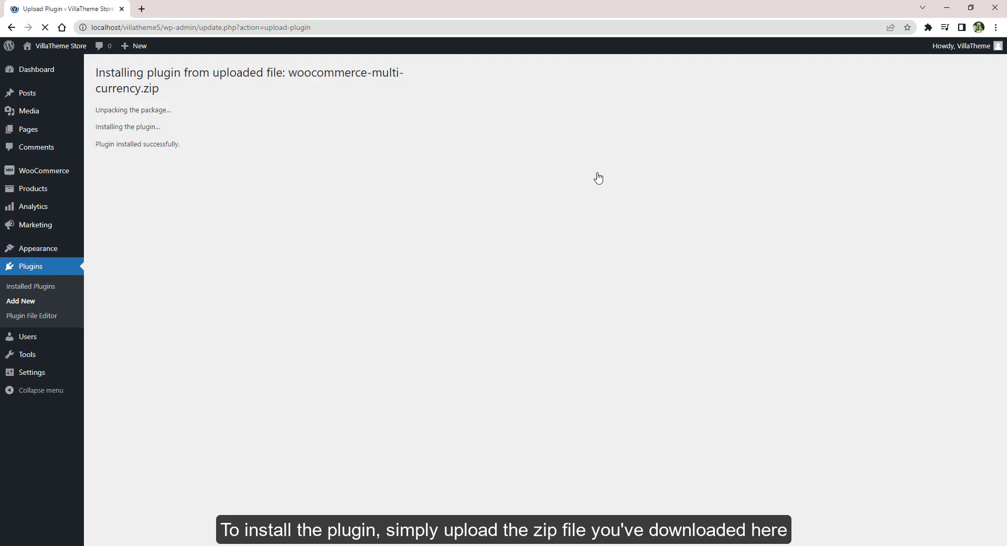
click(134, 166)
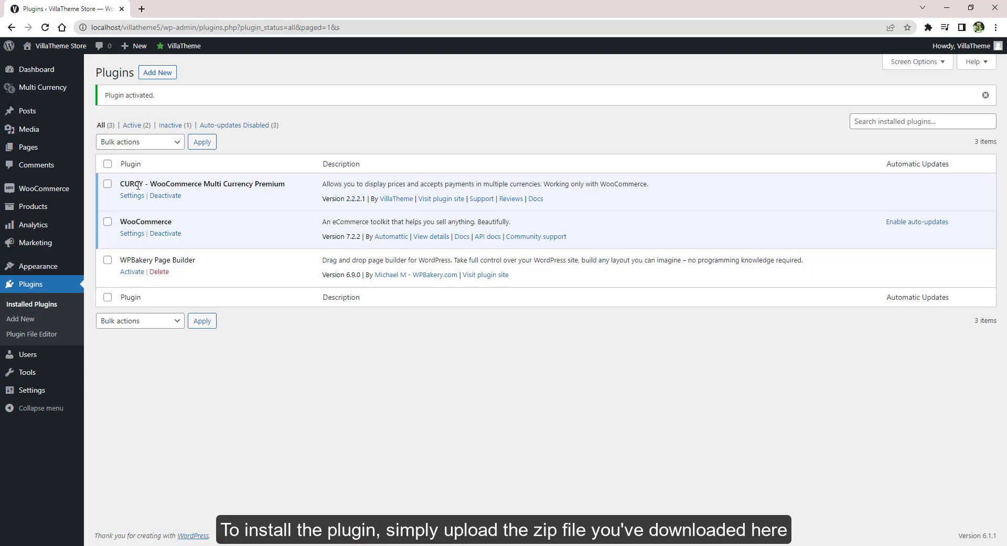
click(49, 96)
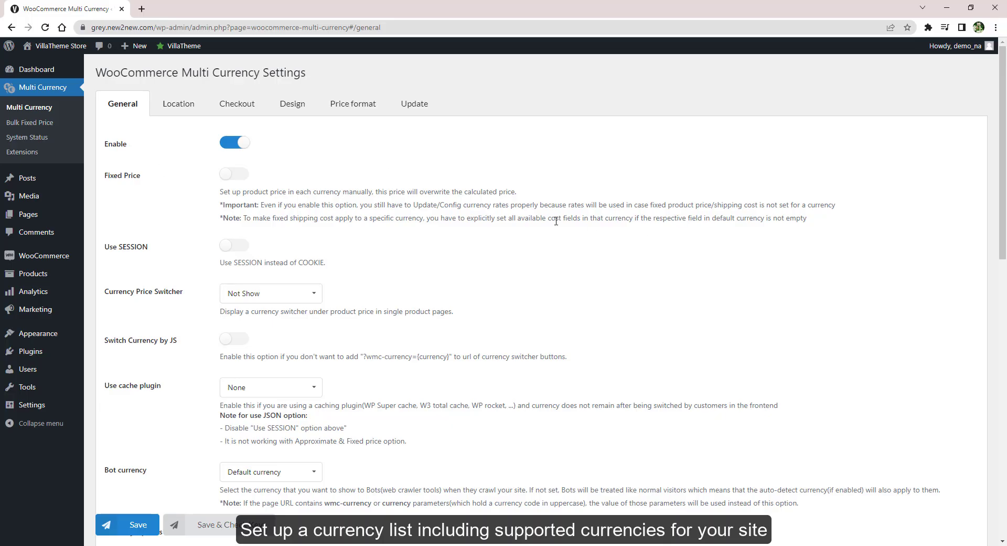
Add two currency rows, choosing EUR-Euro and AUD-Australian dollar
scroll(556, 220, down, 7)
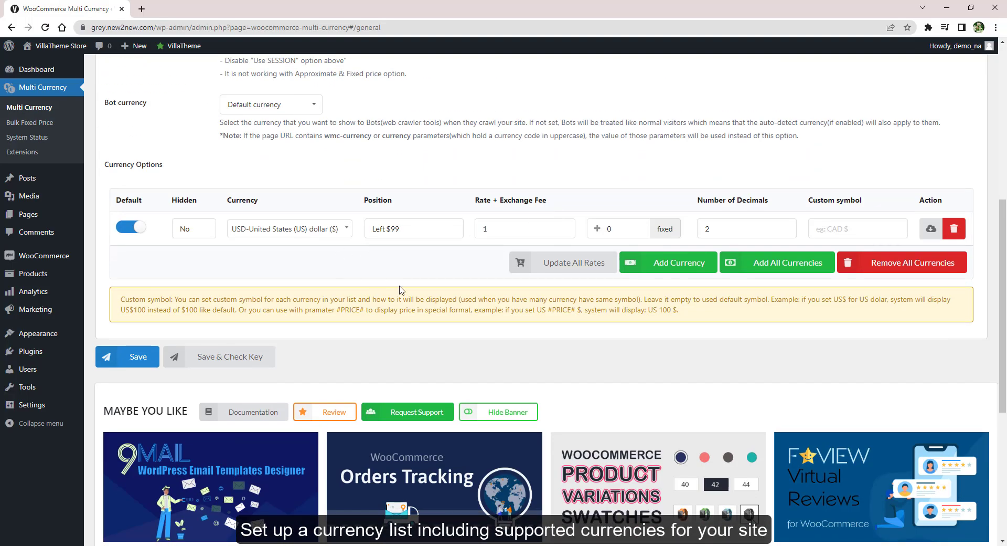
click(675, 263)
click(288, 263)
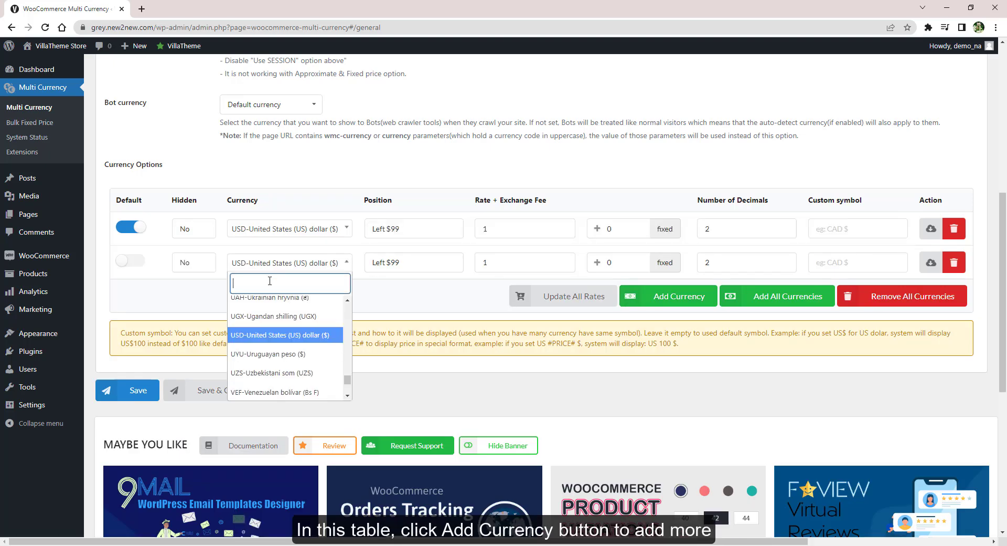
text(EUR)
click(249, 303)
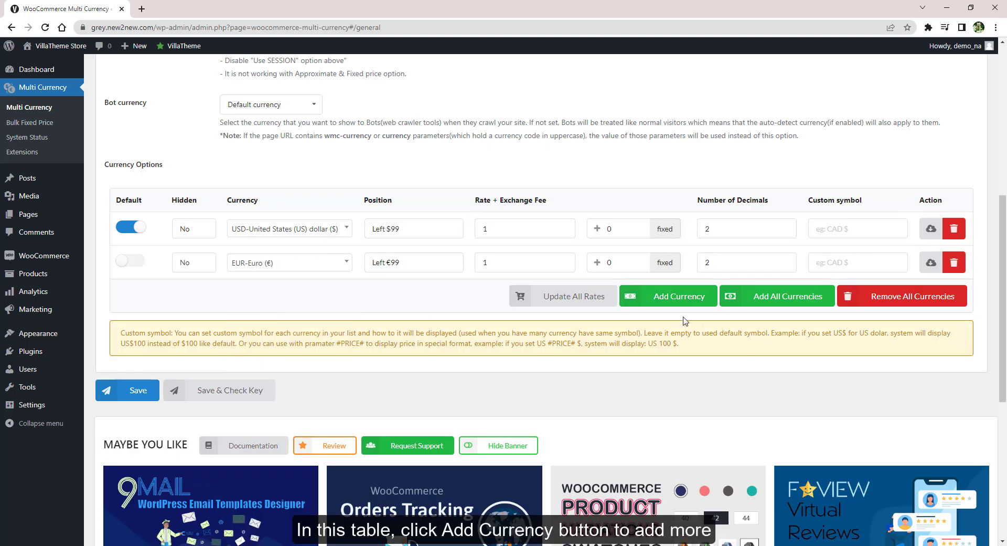
click(677, 297)
click(252, 296)
text(AUD)
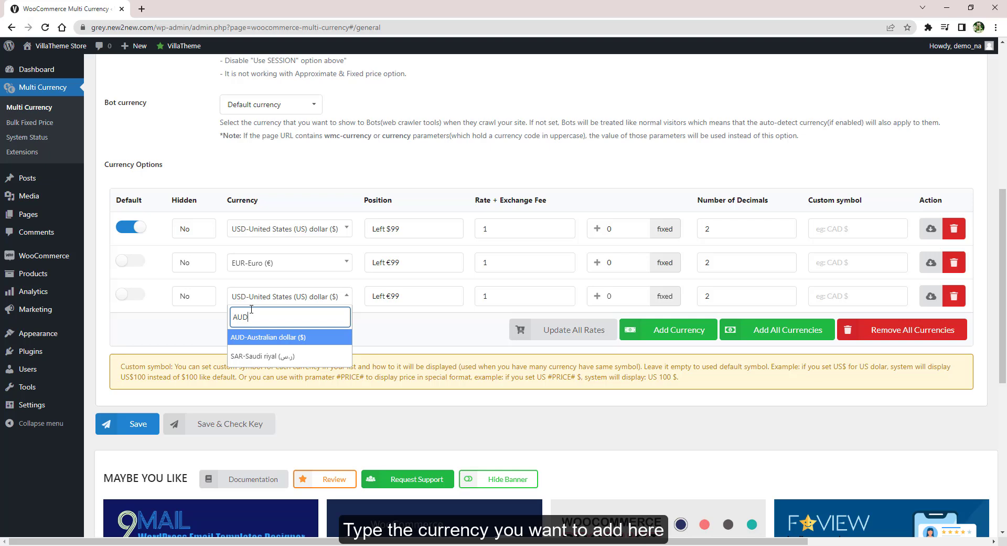
click(252, 343)
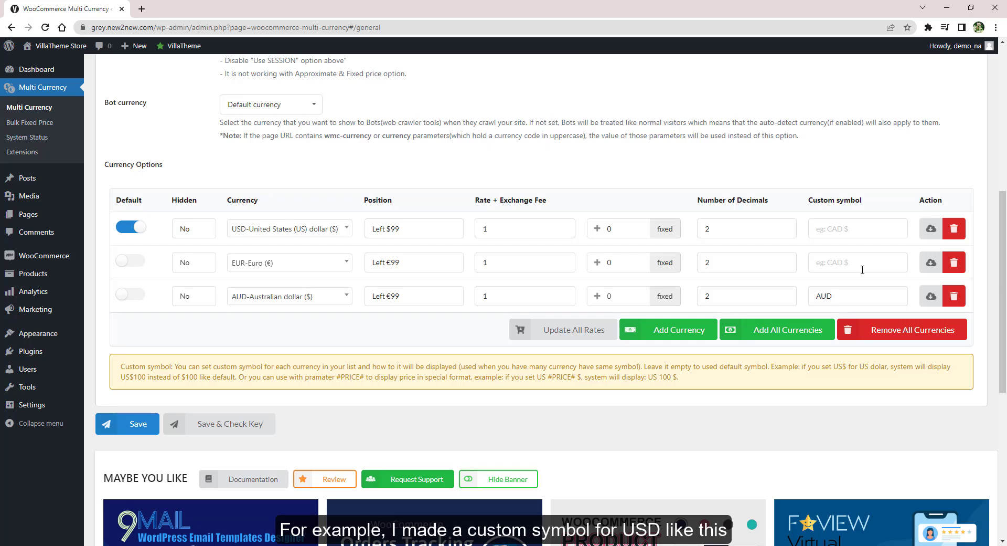
Copy the US #PRICE# $ symbol format for USD and set the EUR rate to 2
drag(538, 377, 573, 377)
right_click(570, 373)
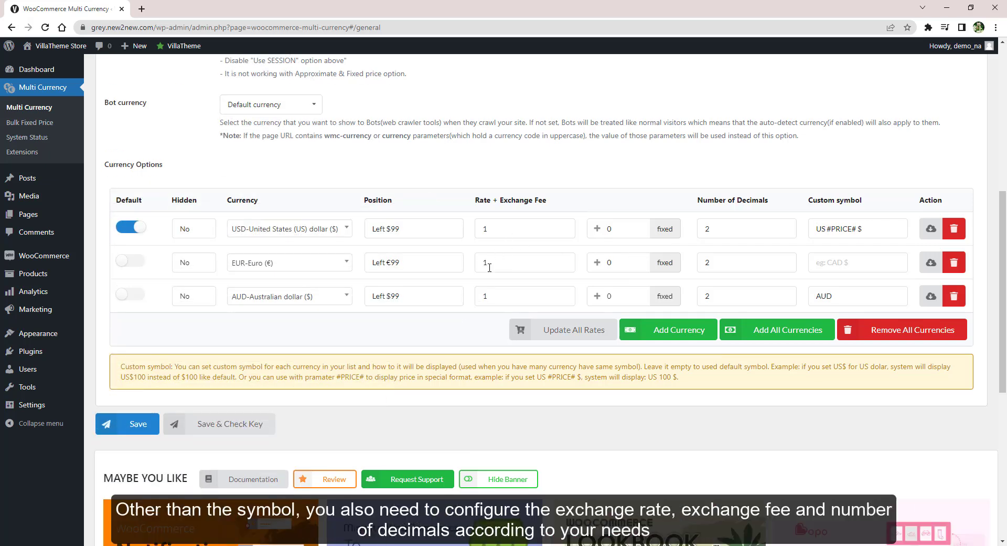
key(BackSpace)
text(2)
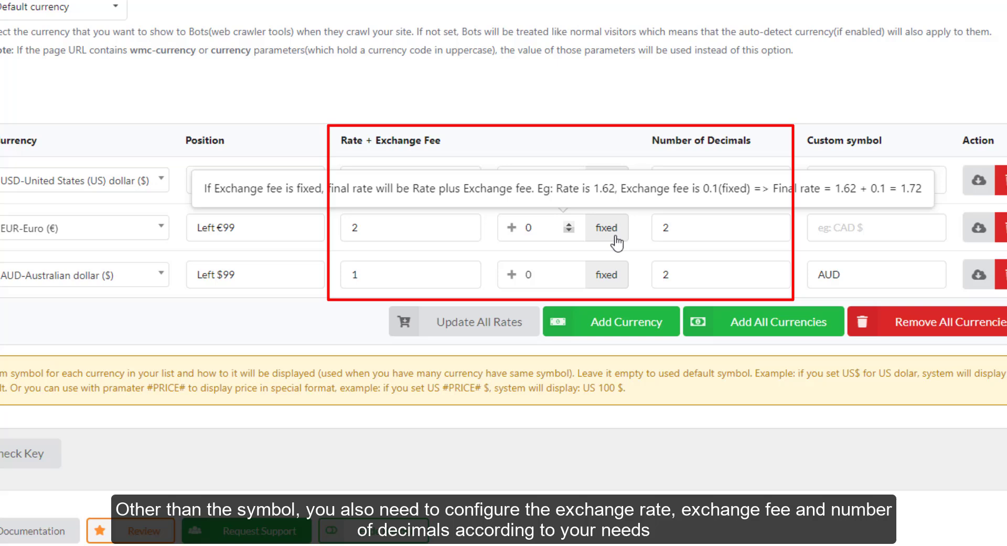
Refresh rates to EUR 0.94270 and AUD 1.46205, keeping EUR's fixed exchange fee
click(979, 229)
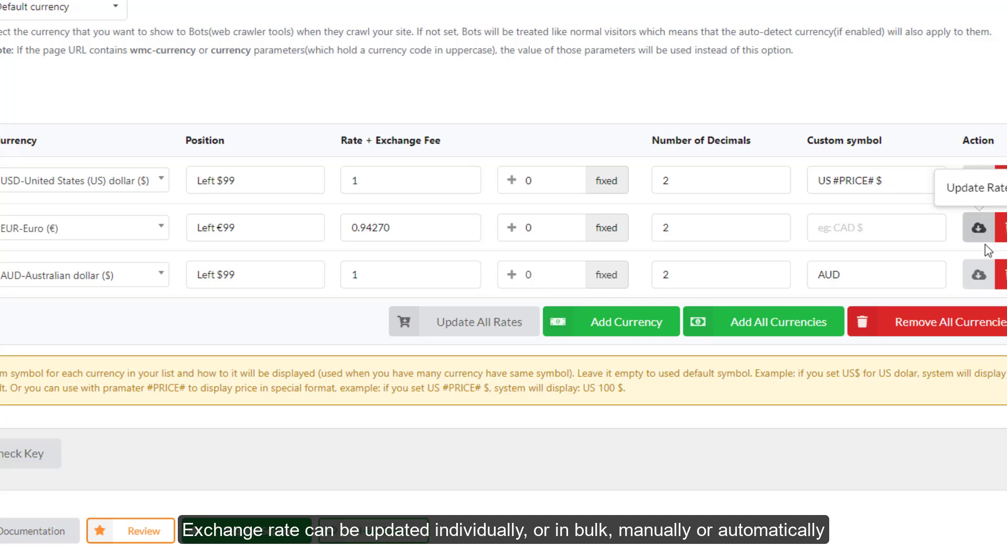
click(485, 330)
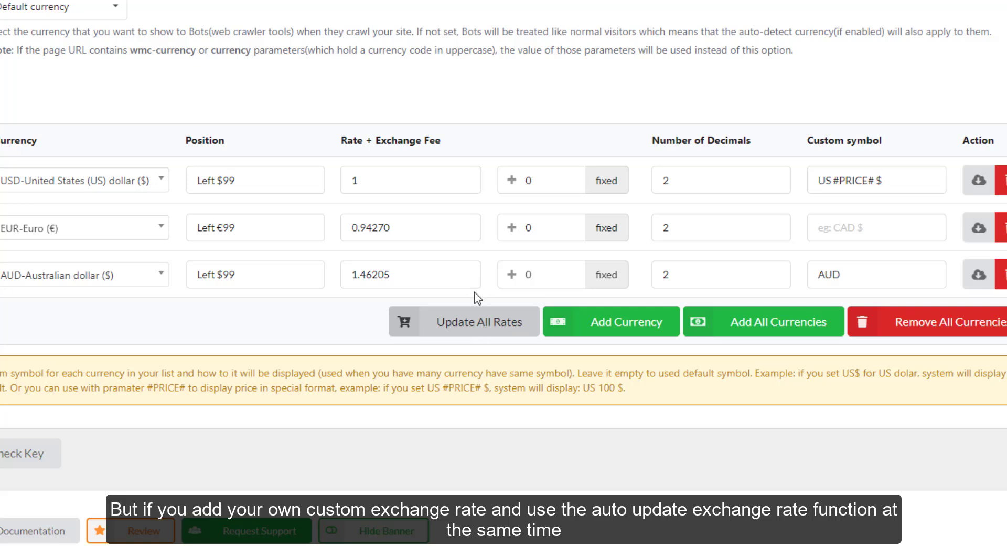
mouse_move(605, 233)
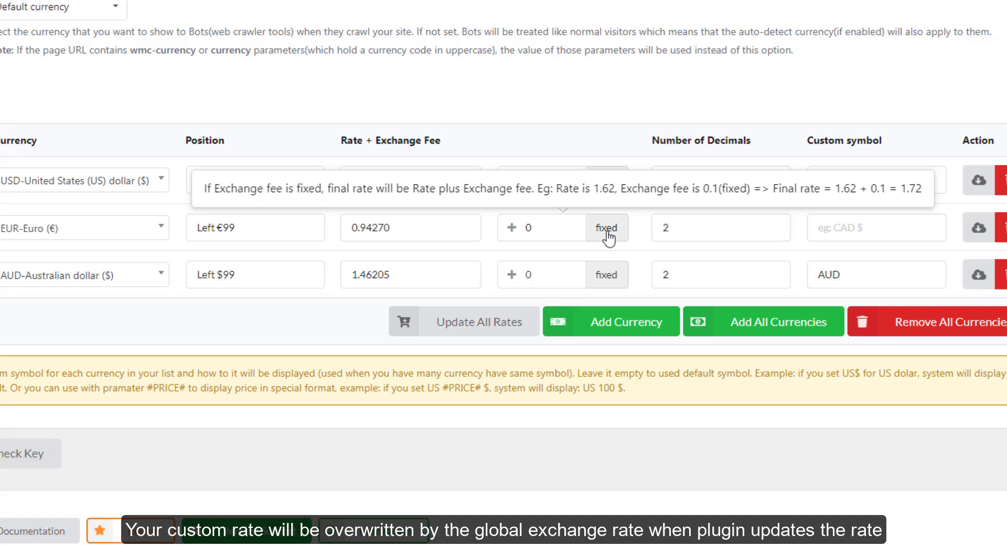
click(607, 231)
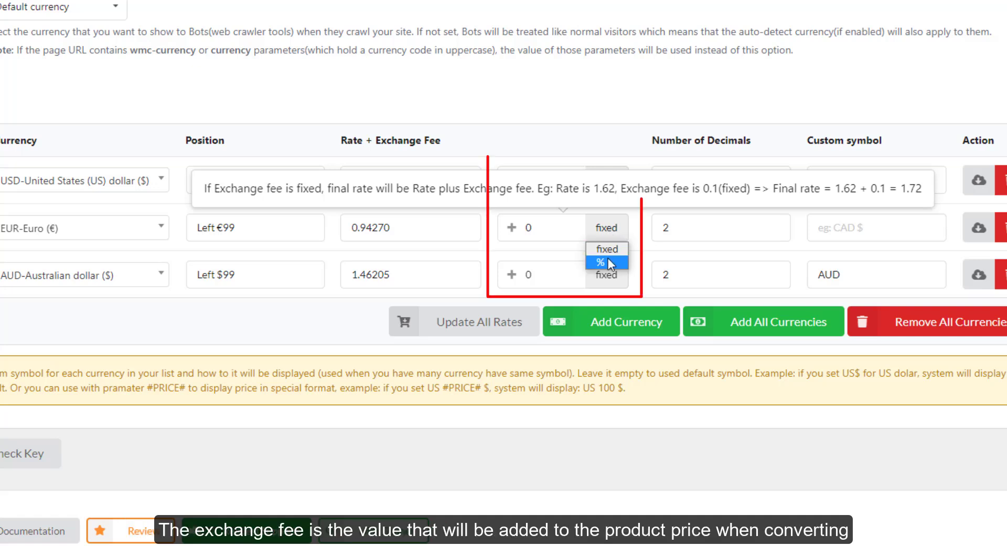
click(557, 224)
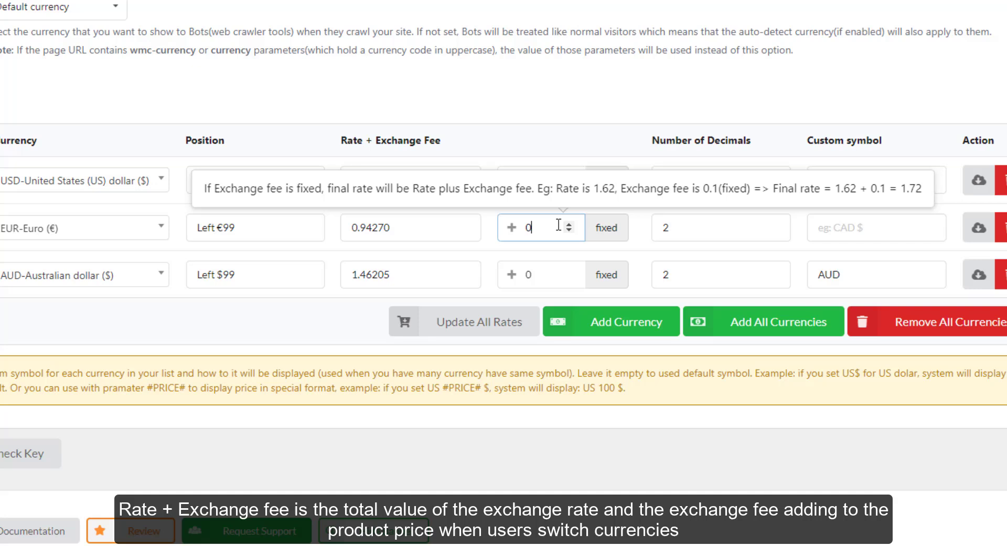
click(731, 225)
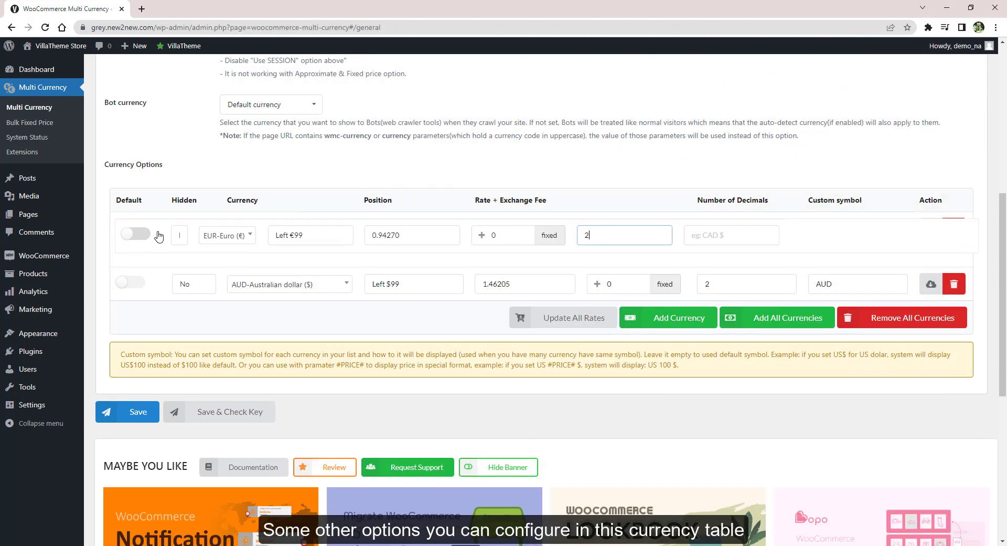
Reorder the currency rows to USD, AUD, EUR, keeping USD as default after trying AUD
drag(159, 236, 160, 229)
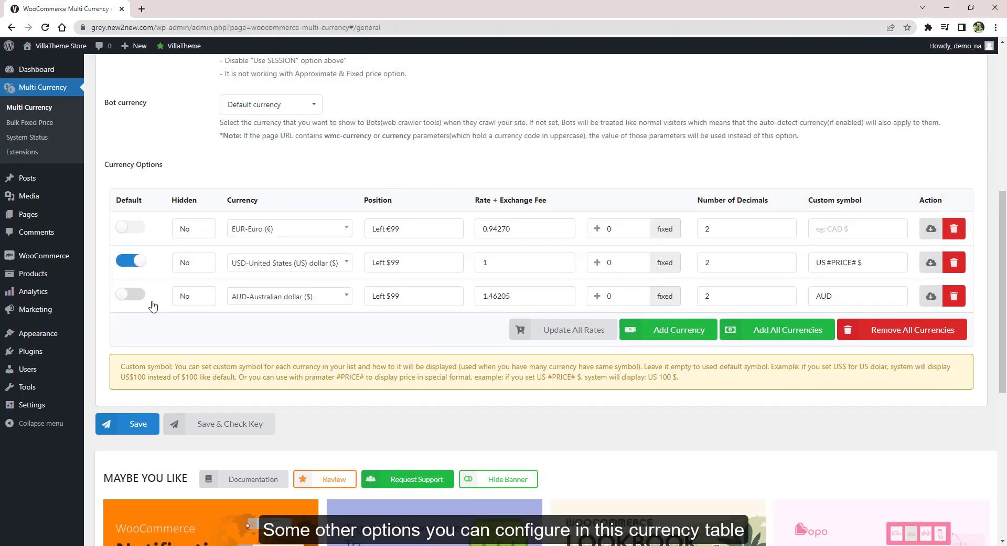
drag(140, 291, 160, 231)
click(194, 228)
click(130, 260)
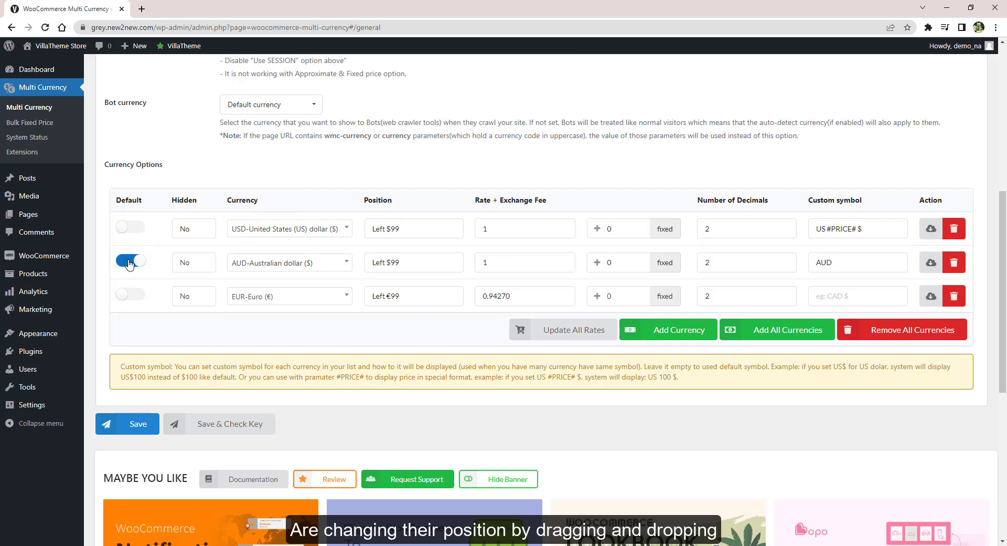
click(135, 227)
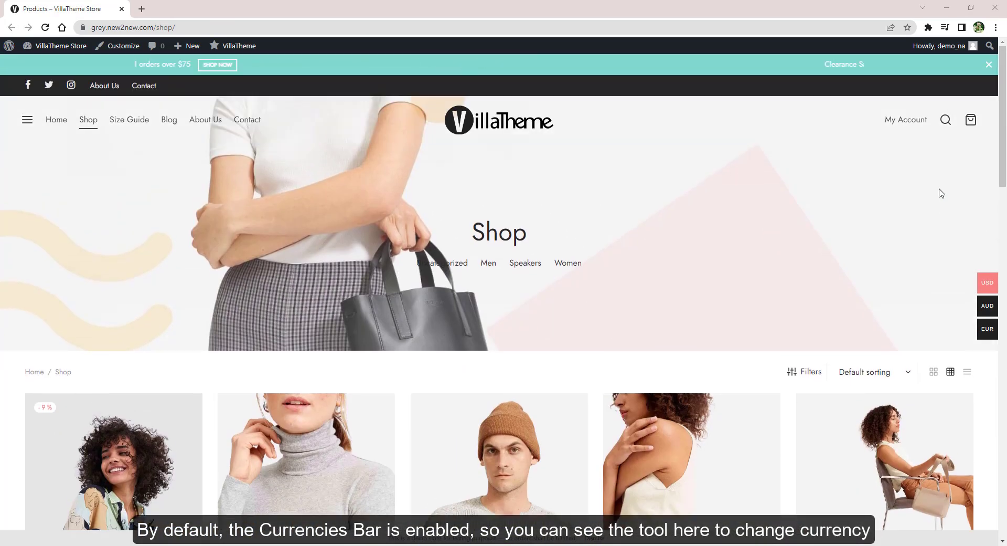
Use the shop's Currencies Bar to show prices in AUD, then EUR, then USD
mouse_move(986, 283)
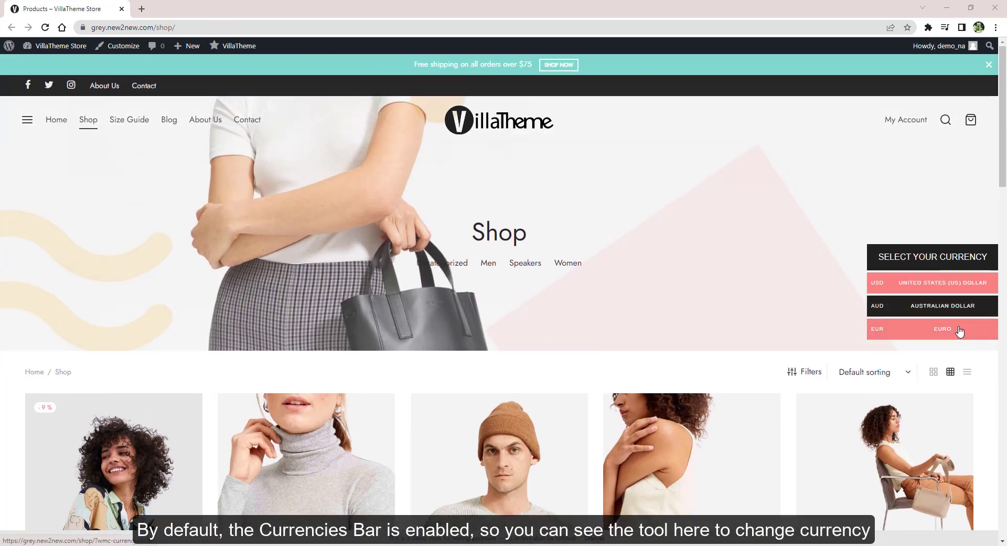
click(934, 306)
scroll(933, 304, down, 6)
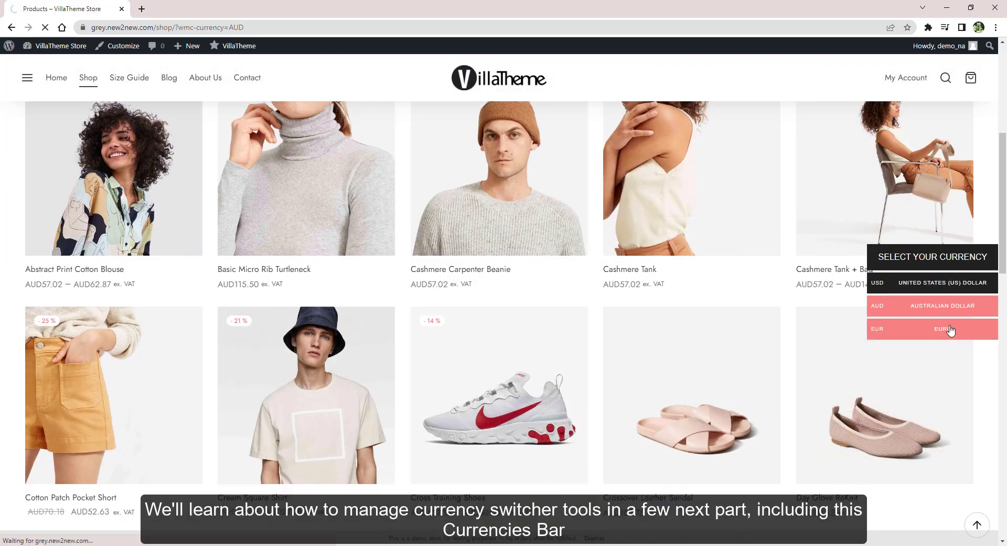
click(951, 330)
scroll(951, 331, down, 5)
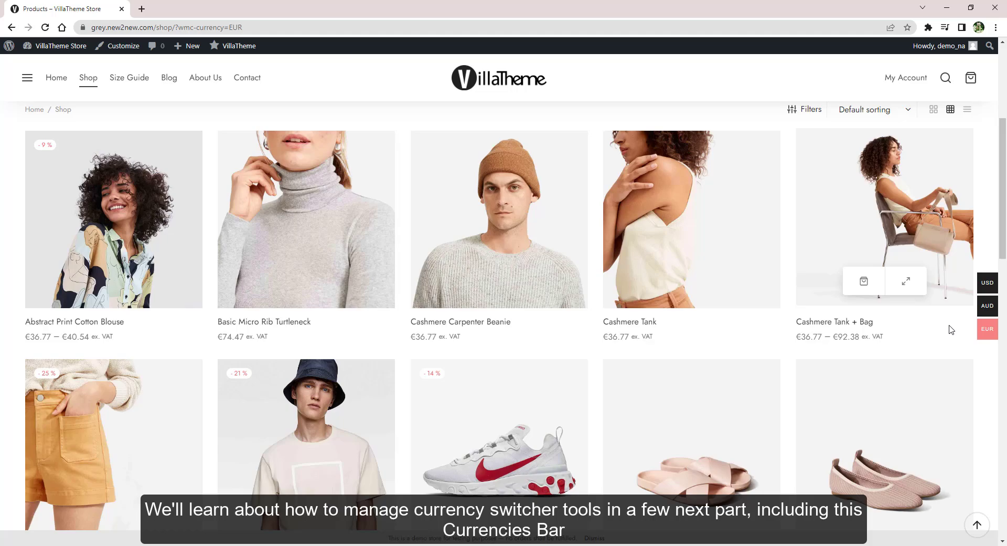
mouse_move(953, 315)
click(955, 285)
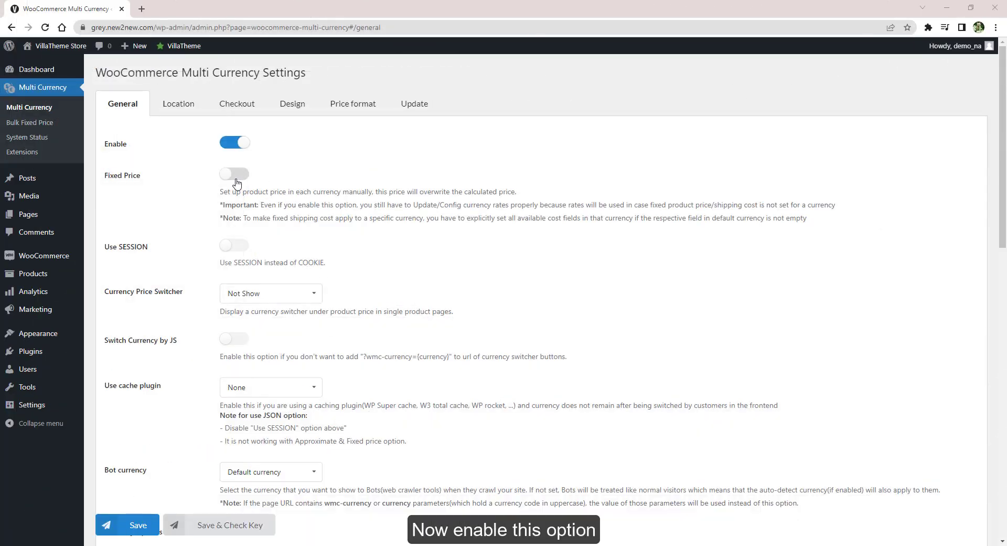
Enable Fixed Price on the General tab and save the settings
click(235, 175)
click(119, 523)
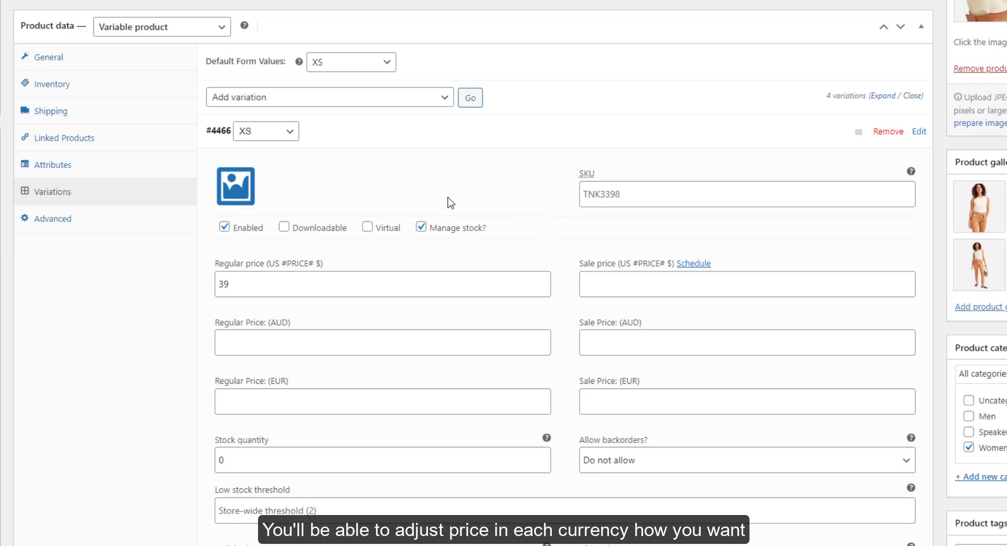
Bulk-set the regular AUD price of all Cashmere Tank variations to 20
click(392, 109)
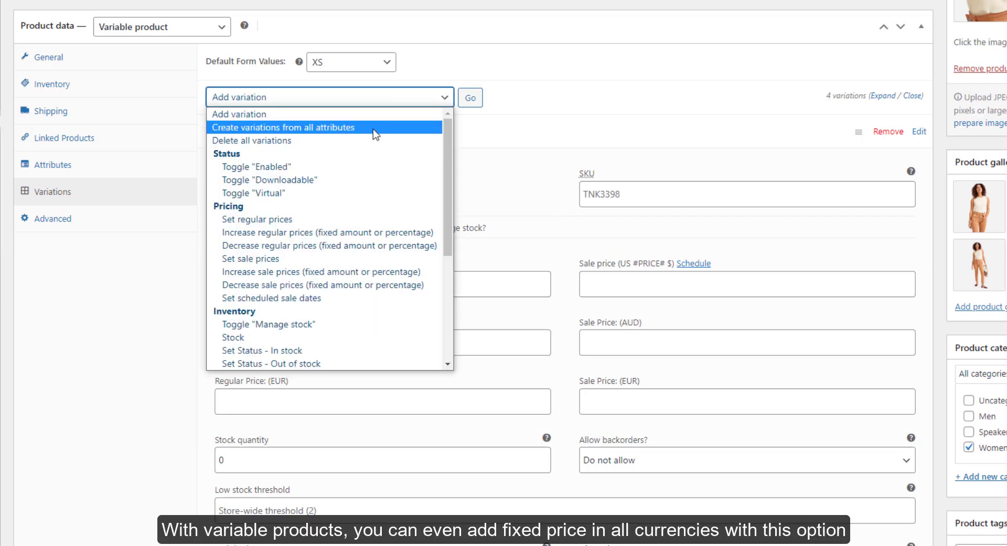
scroll(373, 130, down, 4)
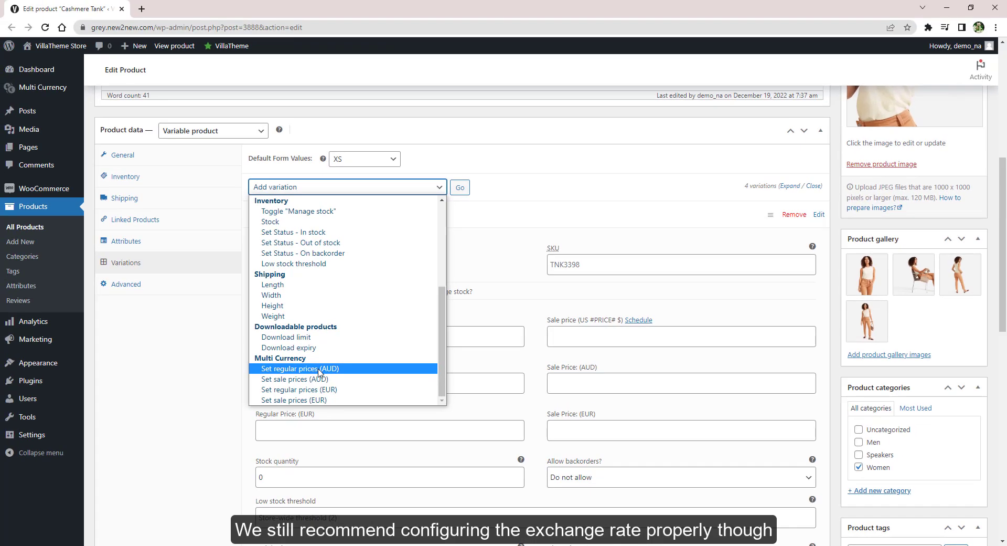
click(318, 369)
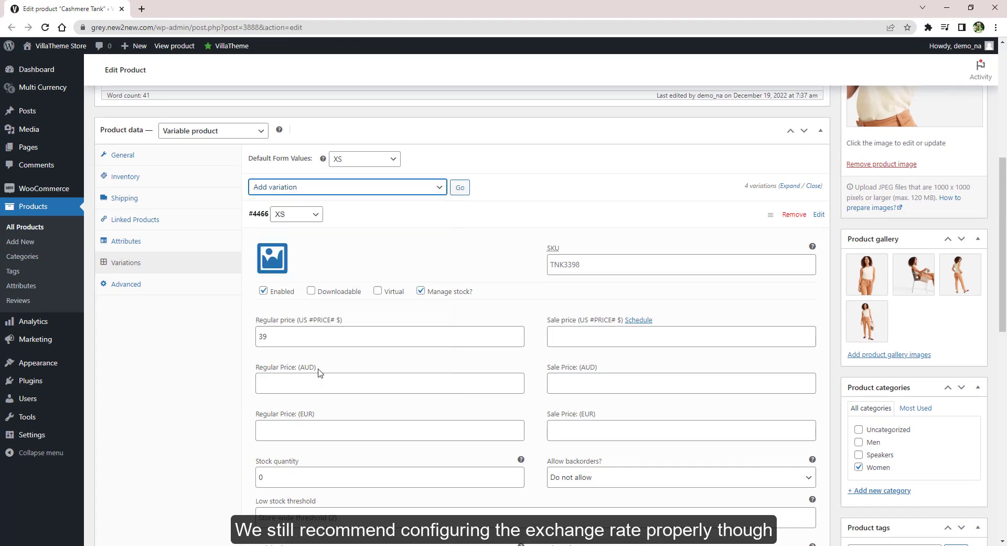
click(459, 188)
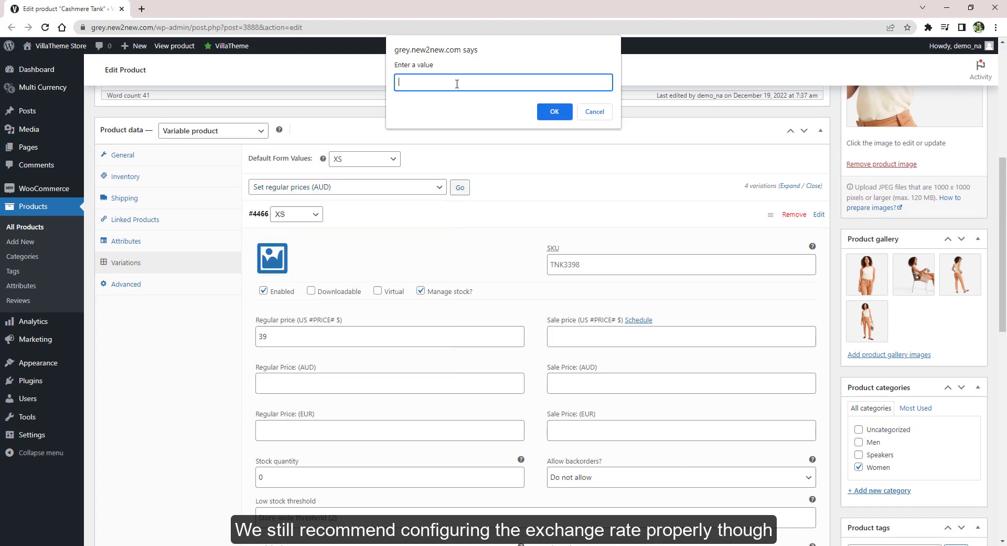
key(Return)
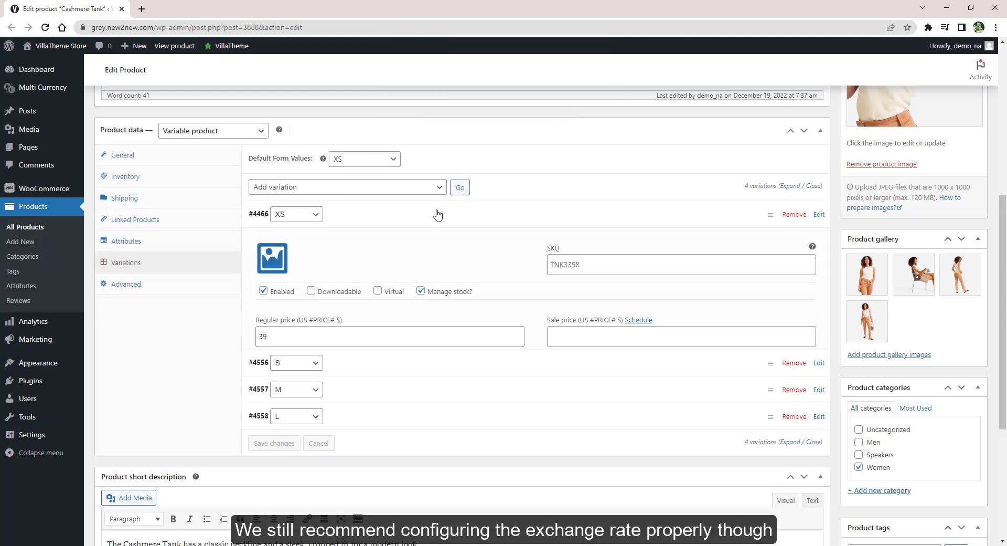
Expand the S and L variations to verify their AUD prices
click(346, 221)
click(323, 240)
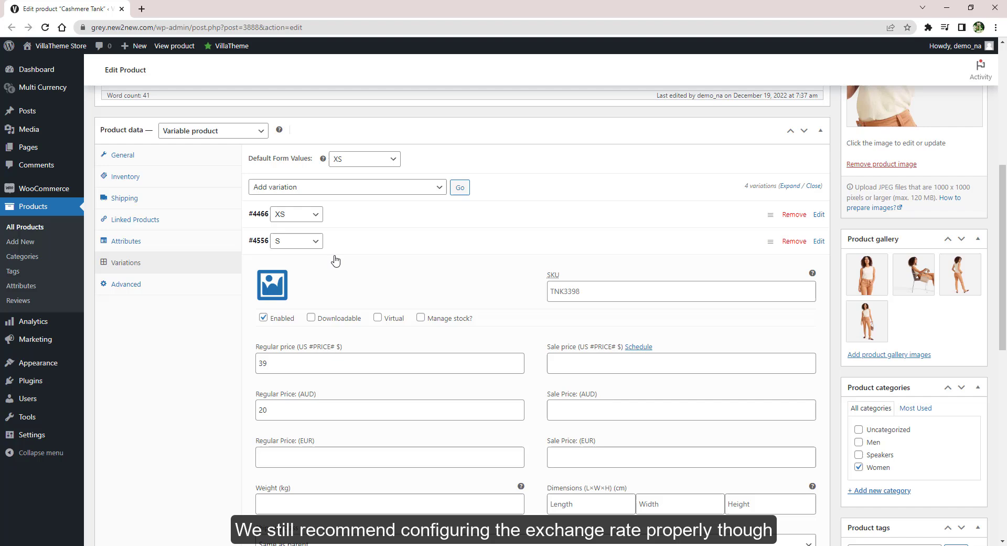
click(378, 242)
click(360, 291)
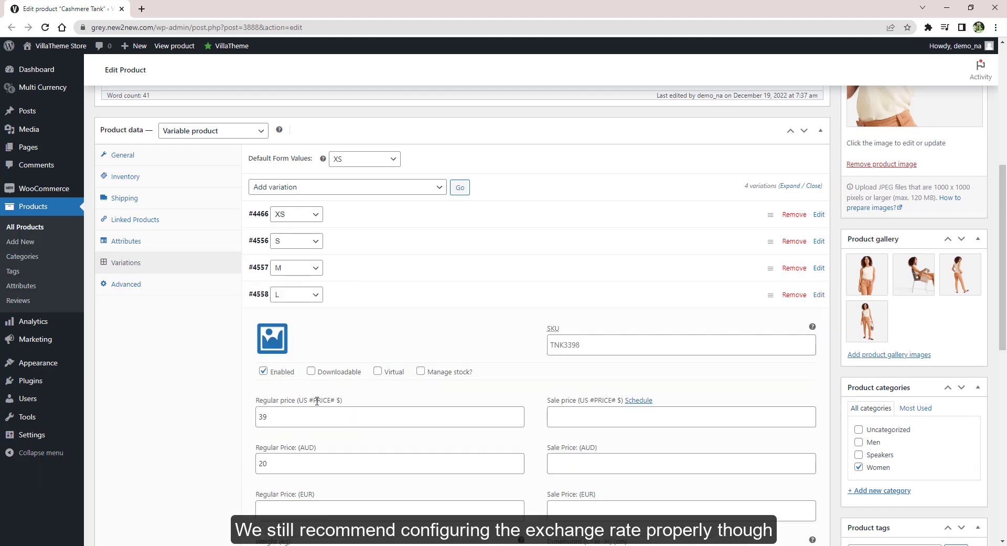
click(359, 295)
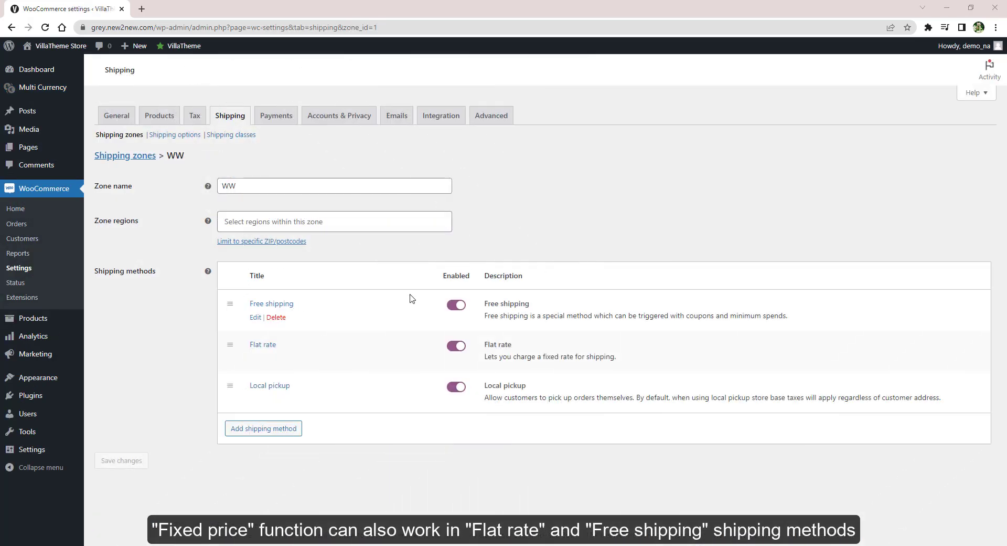
Try Free shipping requirements: coupon, minimum amount or coupon, minimum amount and coupon
click(254, 318)
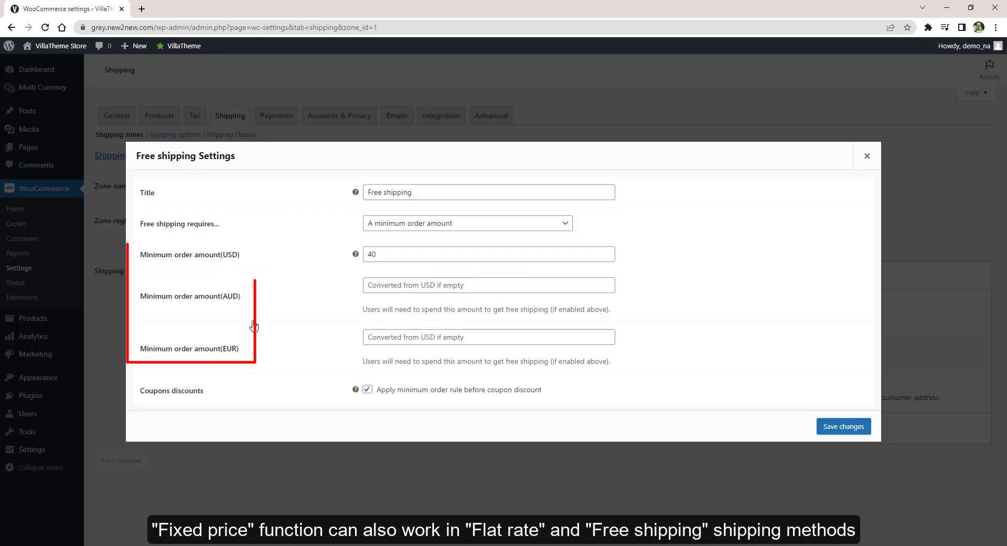
click(392, 225)
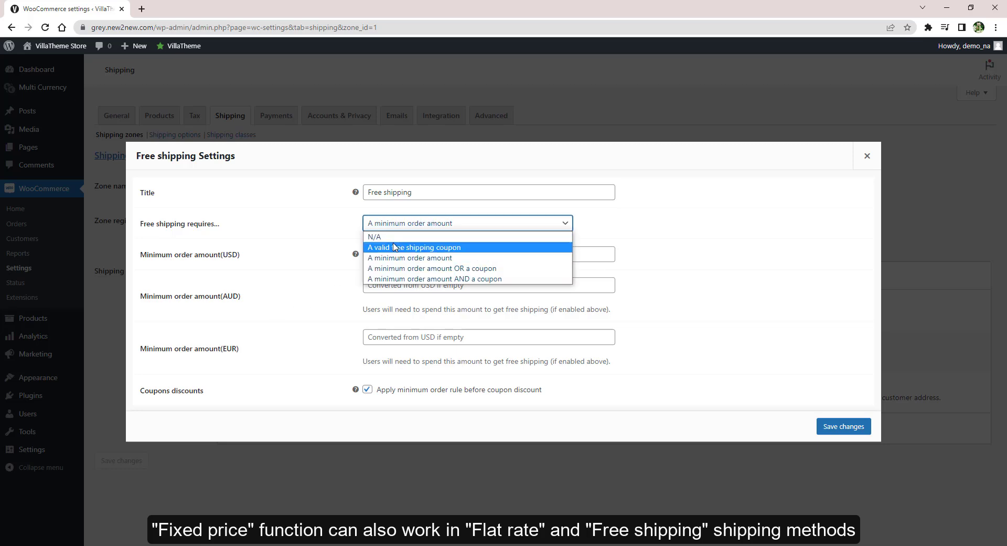
click(392, 245)
click(390, 306)
click(389, 352)
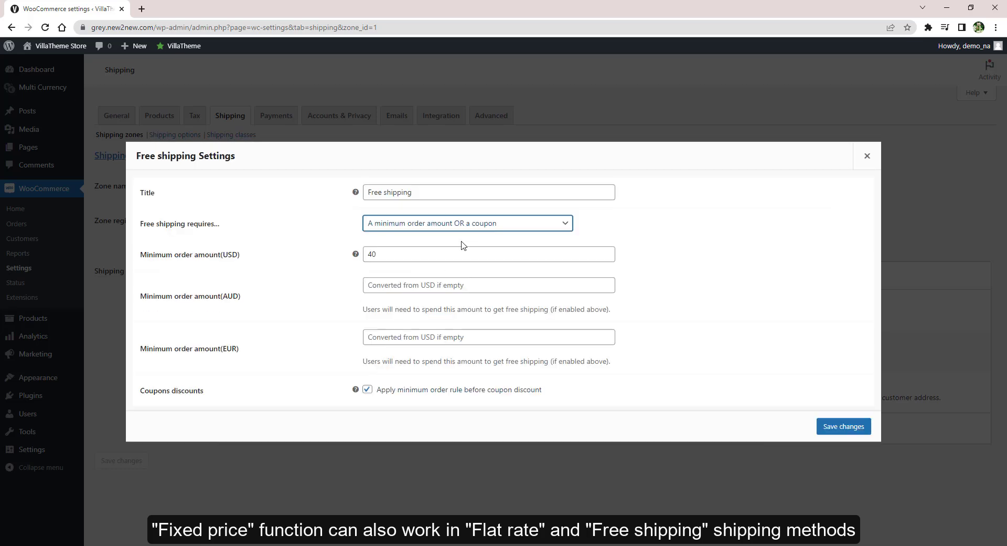
click(467, 223)
click(461, 284)
click(465, 193)
Switch to the Flat rate settings with their USD, AUD and EUR cost fields
click(867, 156)
click(252, 359)
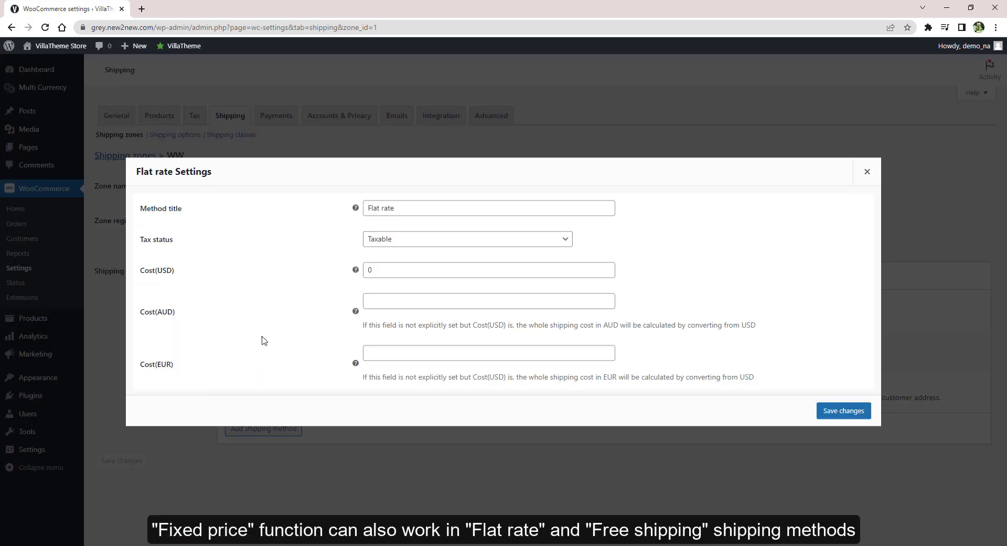
click(396, 239)
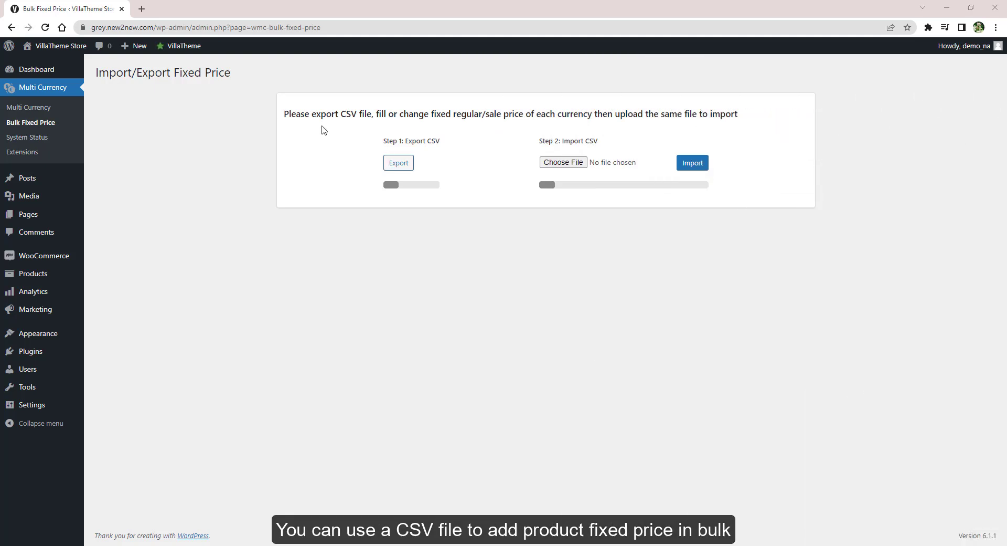
Export the fixed prices to CSV and mark the AUD, AUD-sale and EUR columns
drag(286, 112, 738, 113)
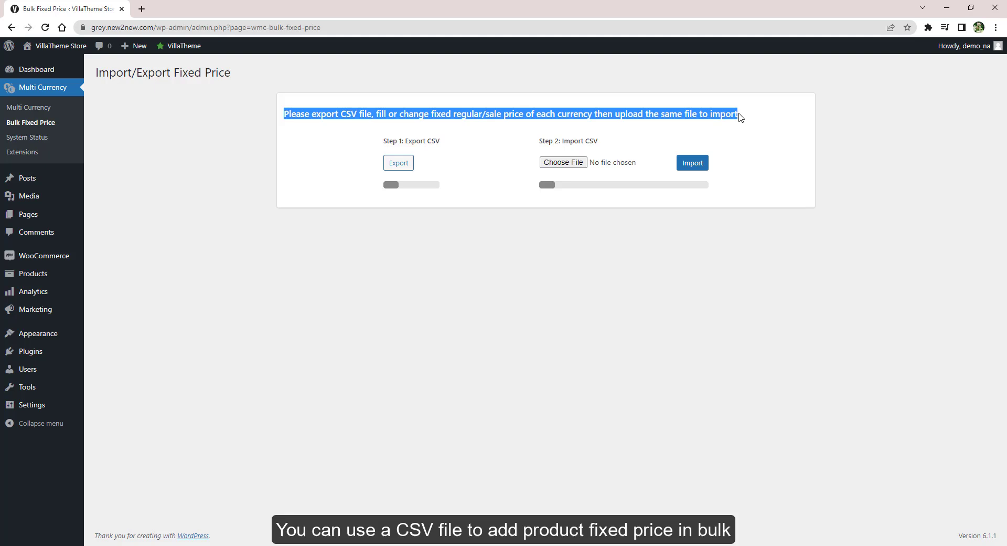
click(499, 169)
click(398, 162)
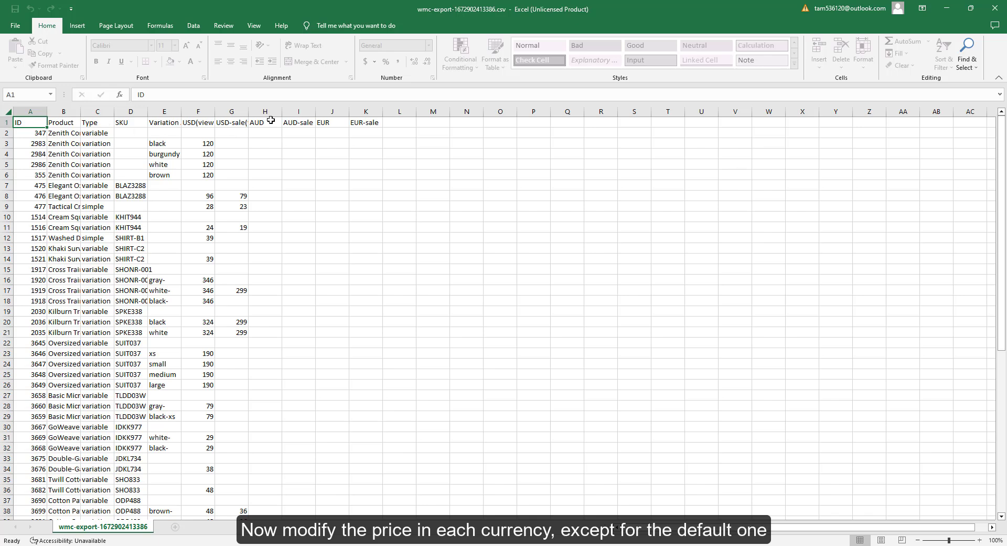
drag(273, 121, 336, 122)
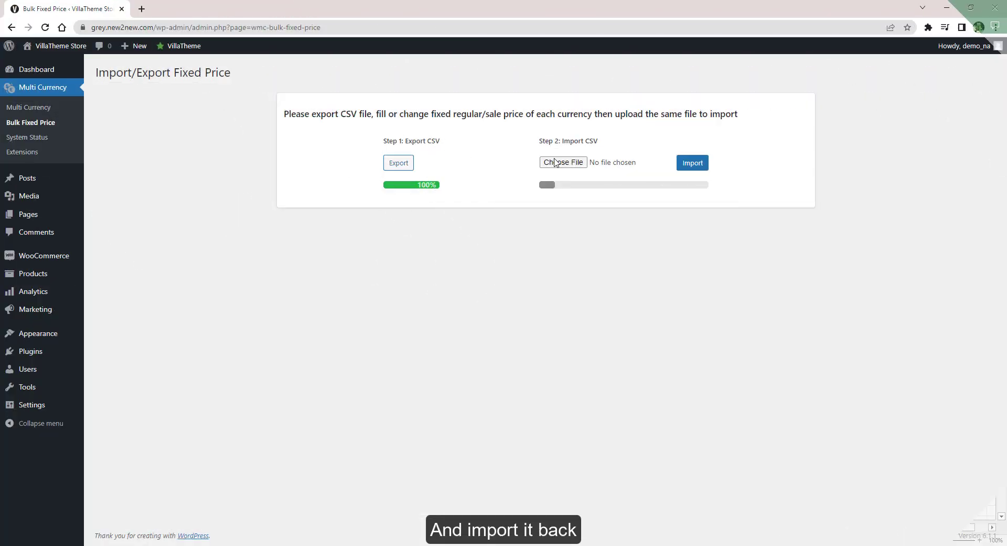
Choose wmc-export-1672902413386.csv as the file to import
click(556, 163)
drag(239, 6, 276, 26)
click(160, 115)
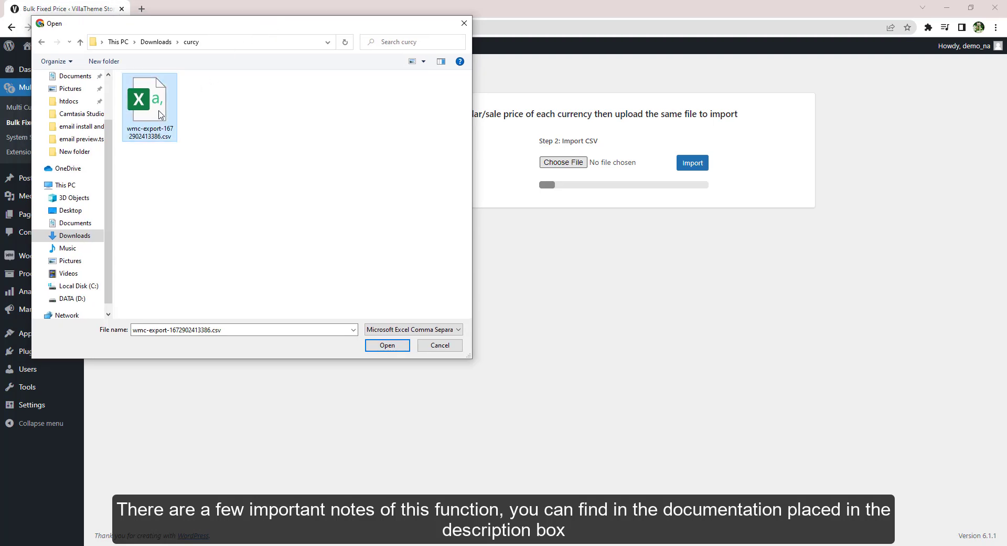
click(387, 346)
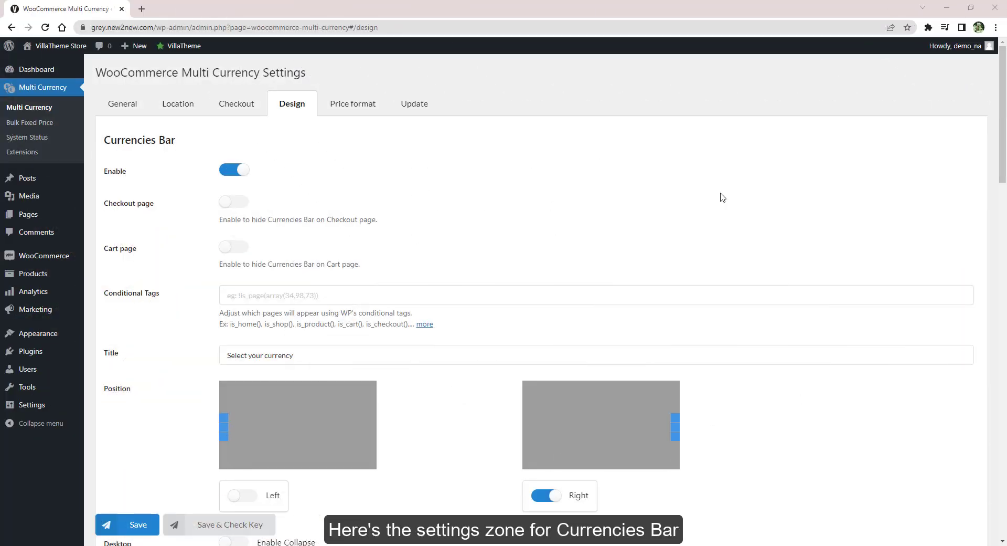
Scroll through the Currencies Bar design options on the Design tab
scroll(722, 197, down, 7)
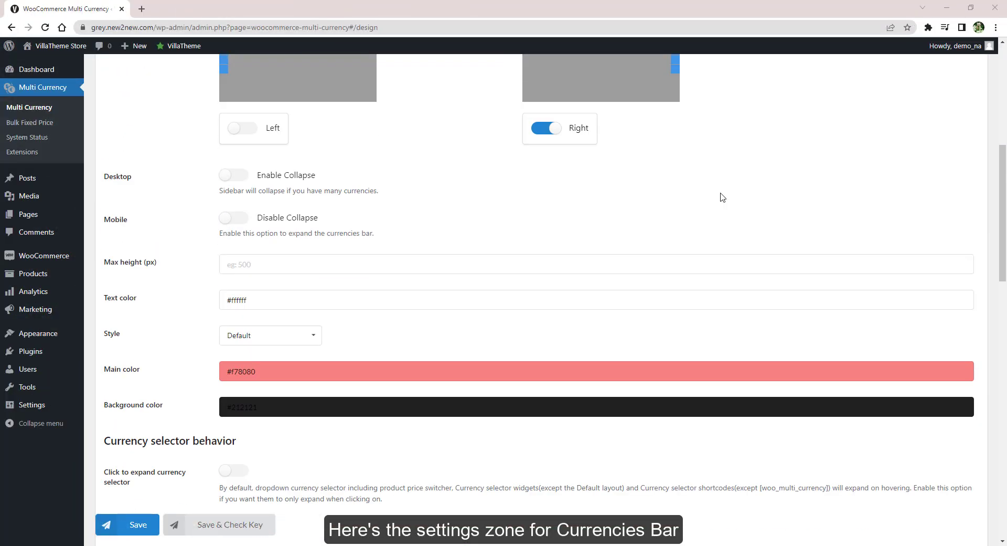
scroll(722, 197, up, 7)
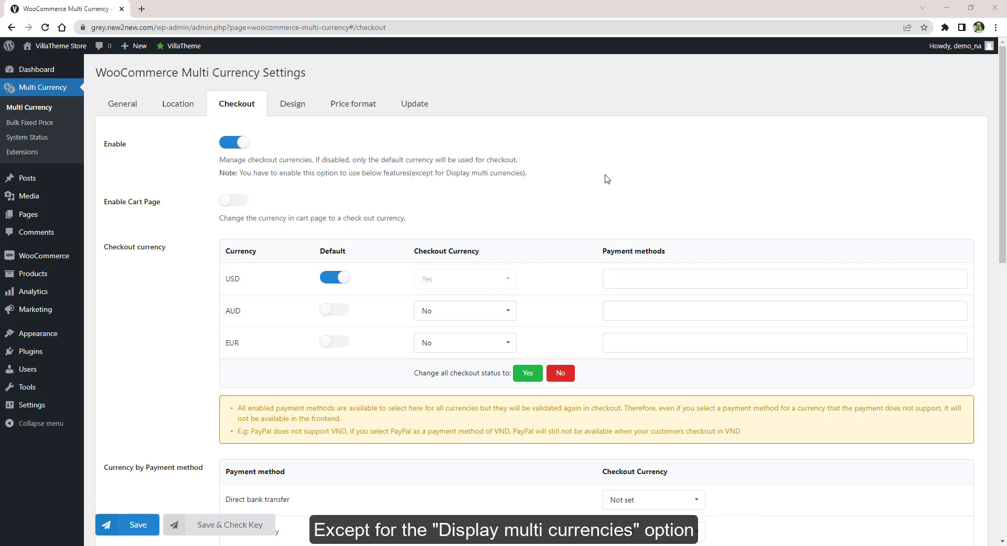
Set AUD's Checkout Currency to Yes
scroll(607, 179, down, 5)
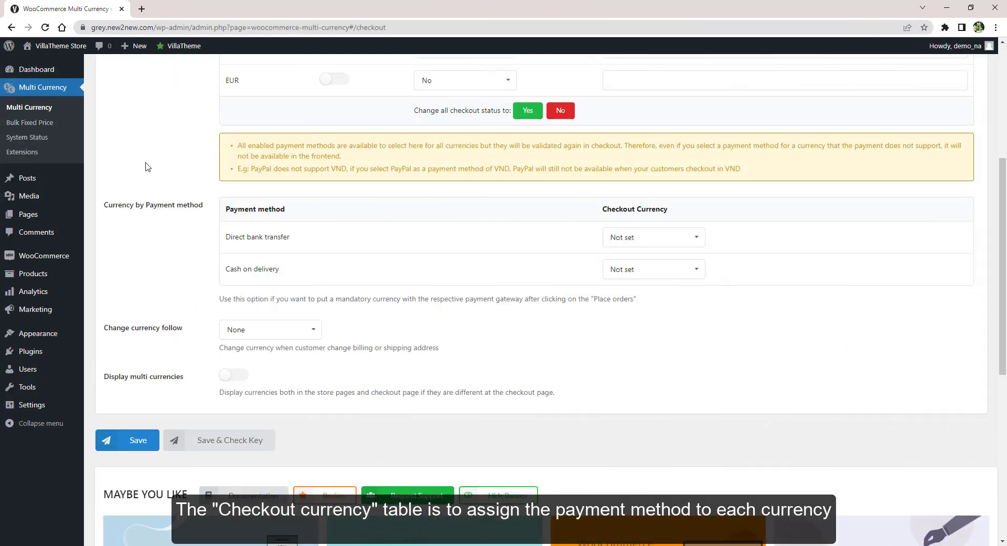
scroll(147, 168, up, 5)
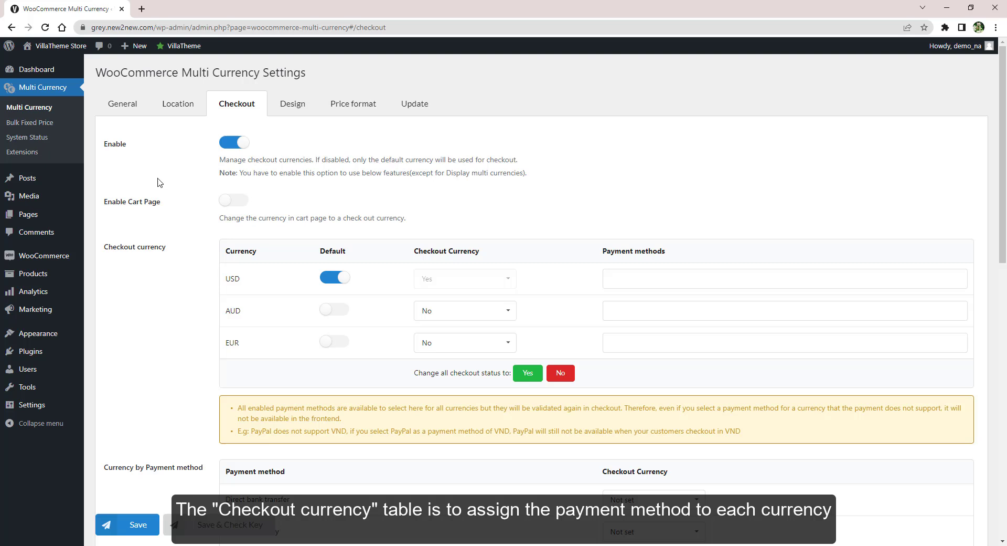
click(508, 314)
click(504, 351)
click(505, 346)
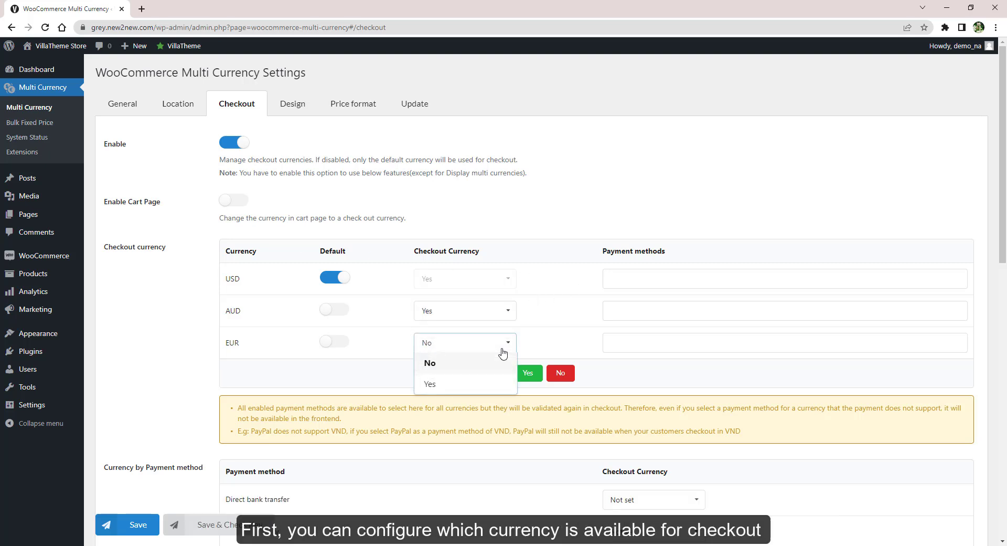
click(502, 350)
Try the bulk Yes/No buttons, ending with every currency allowed at checkout
click(528, 372)
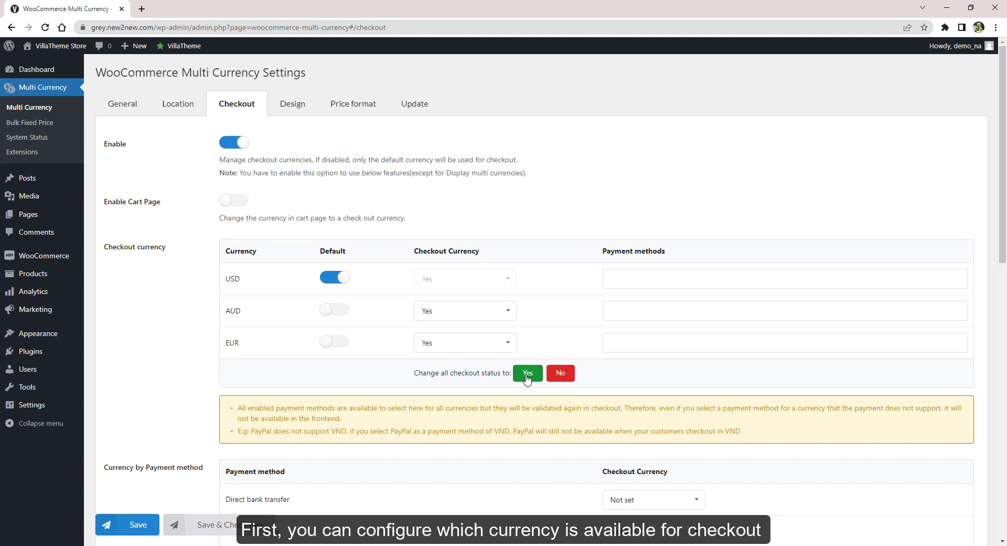
click(565, 376)
click(528, 373)
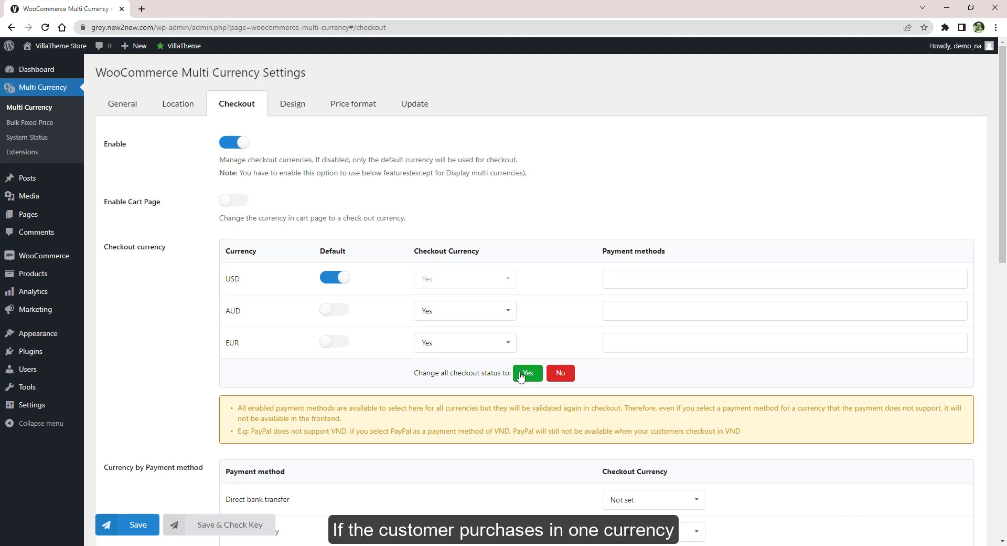
Try AUD and EUR as default currency, then restore USD as default
click(328, 311)
click(326, 342)
click(335, 279)
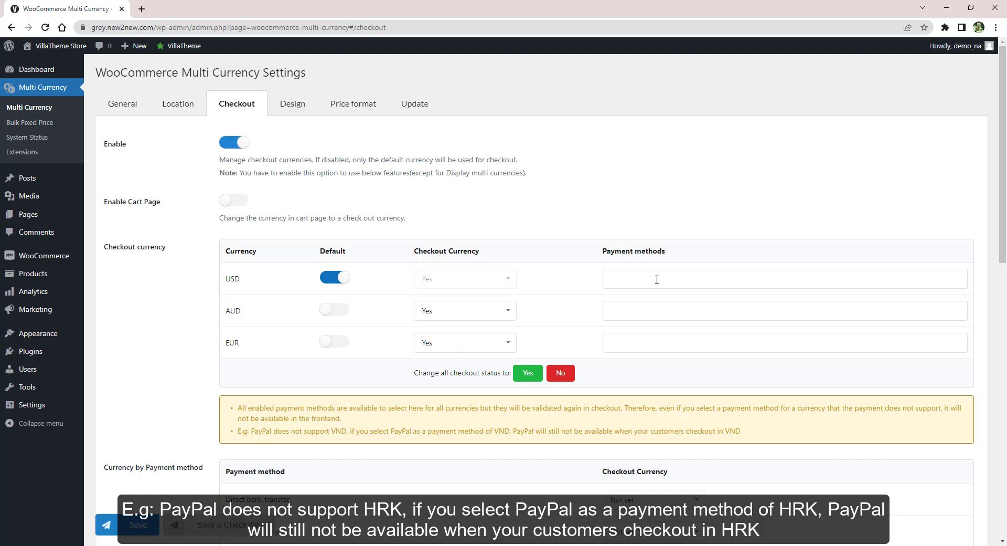
Assign Direct bank transfer to USD and Cash on delivery to AUD
click(656, 279)
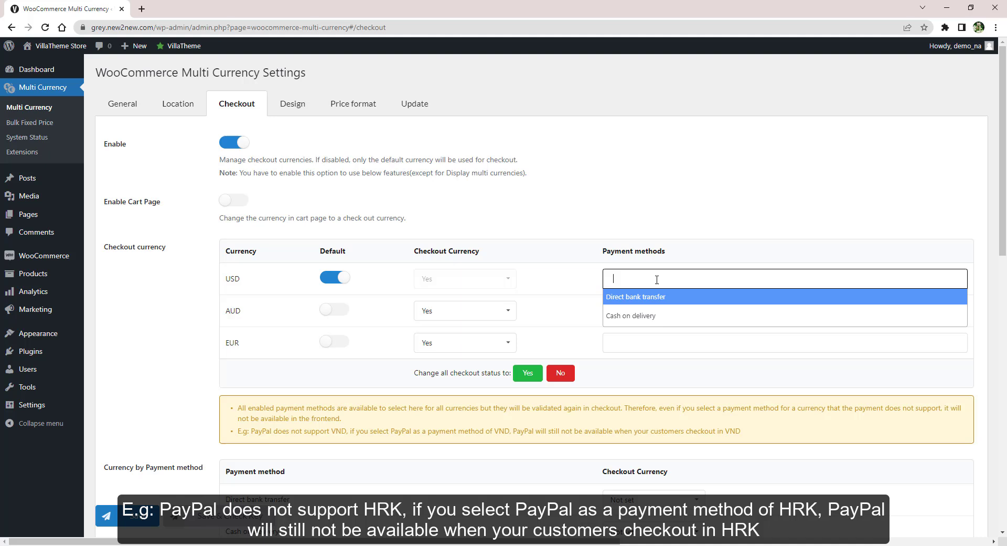
click(672, 300)
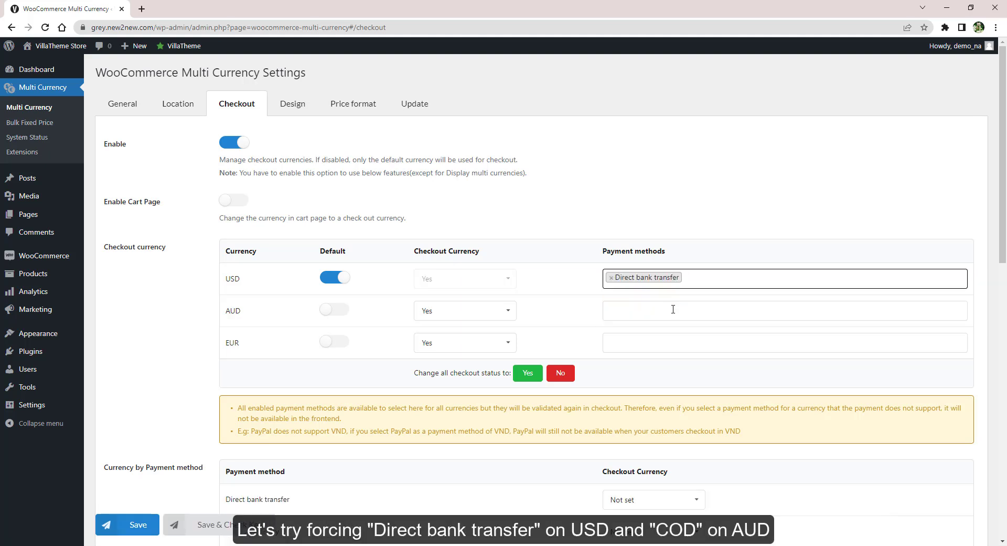
click(673, 309)
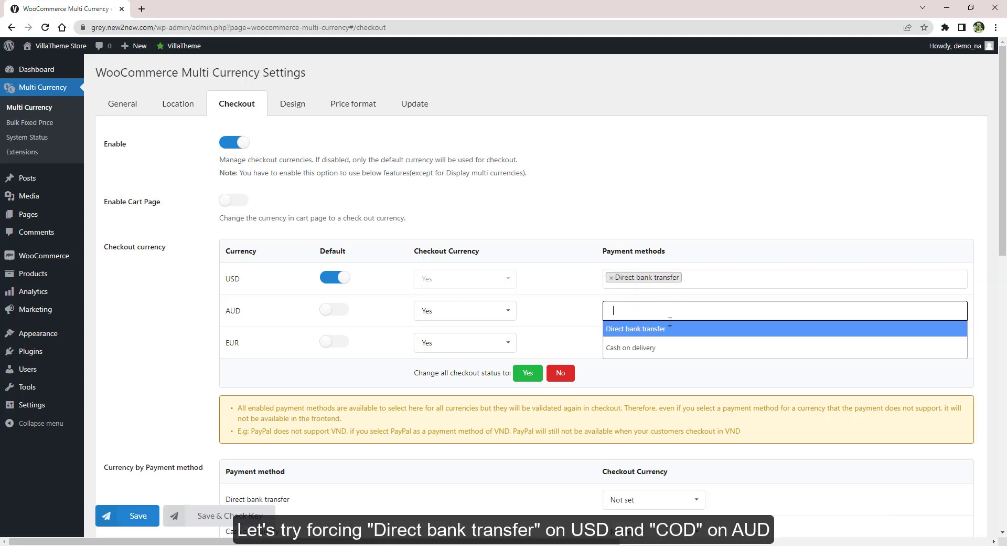
click(665, 348)
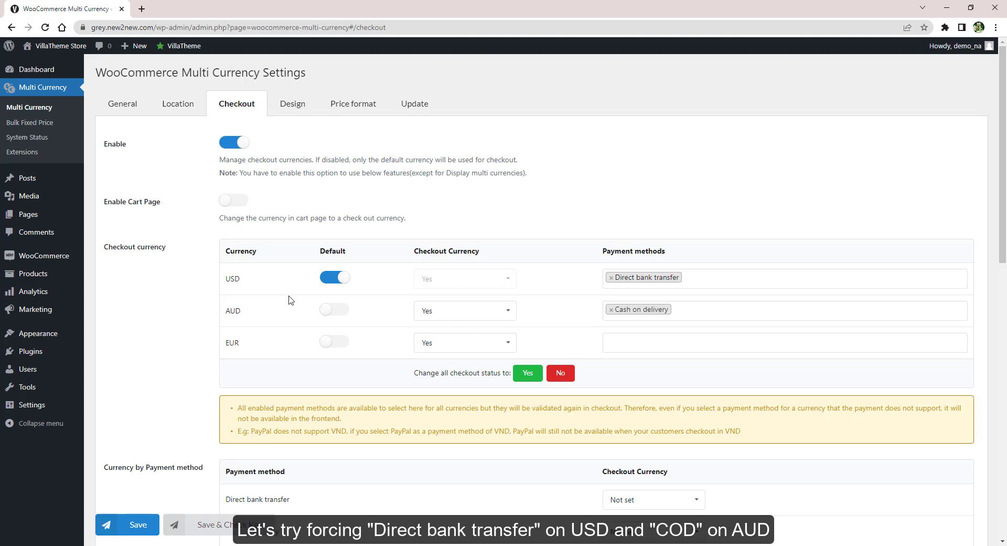
Save the checkout settings and view the storefront checkout in AUD and EUR
click(152, 525)
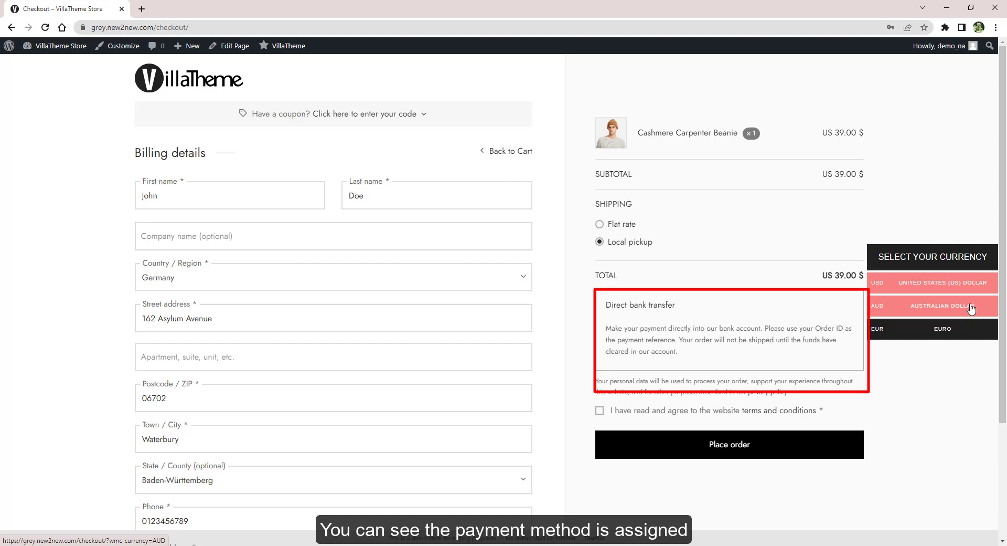
click(971, 309)
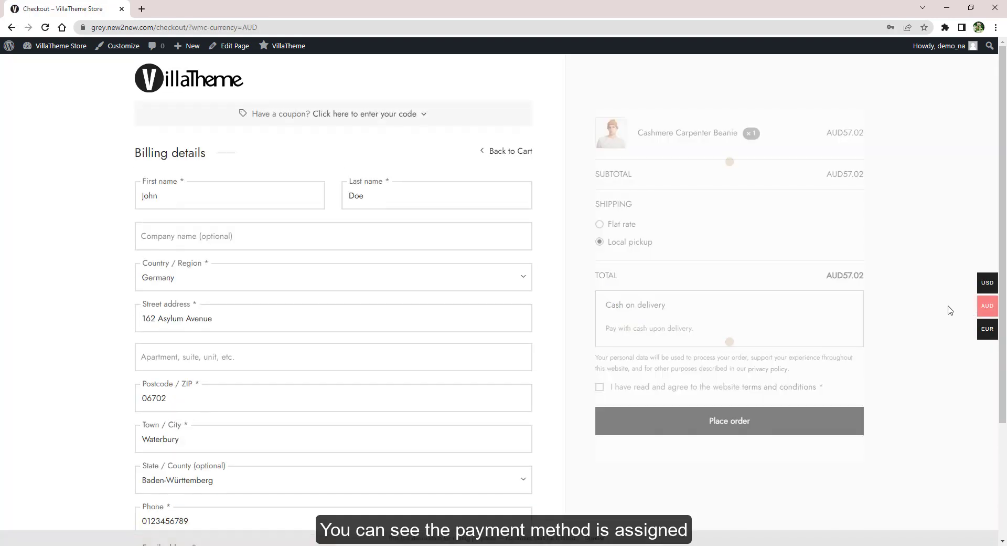
click(951, 332)
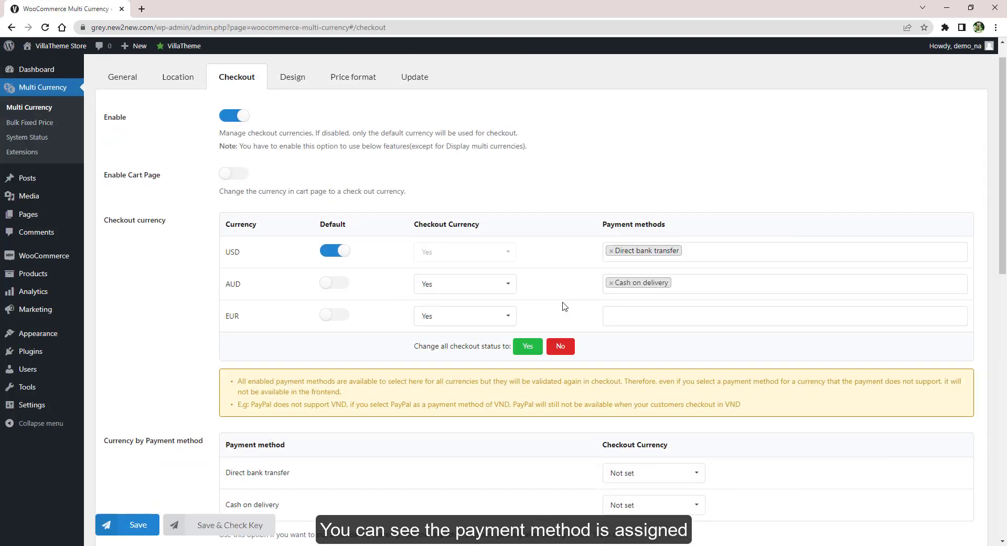
Force USD for both Direct bank transfer and Cash on delivery, and save
scroll(564, 306, down, 2)
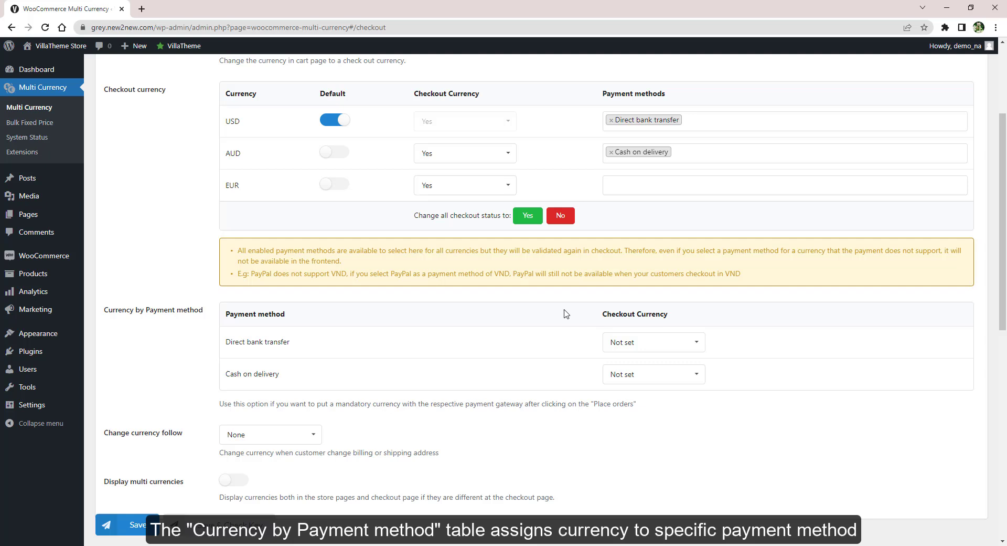
click(640, 343)
click(633, 383)
click(633, 380)
click(628, 414)
click(134, 523)
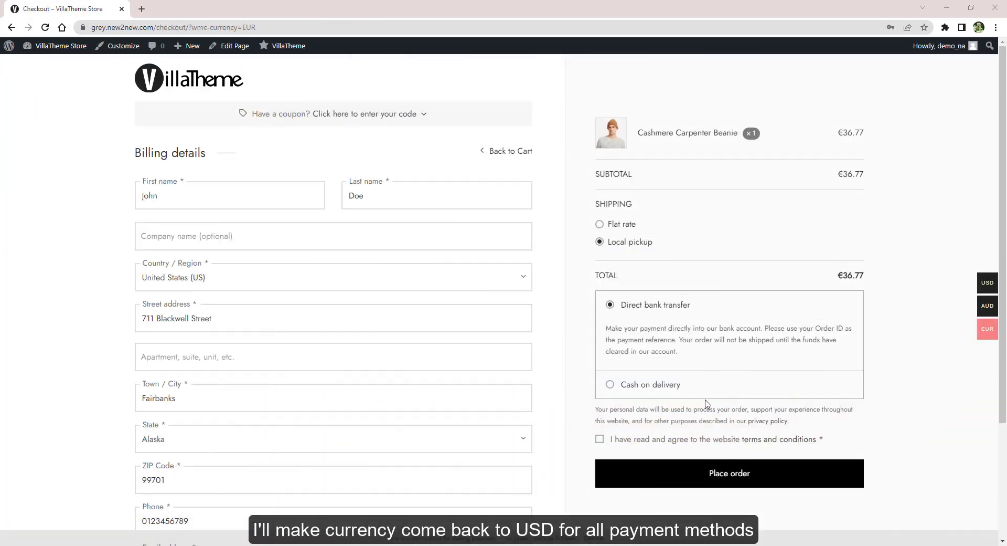
Place a test order, then set Change currency follow to Billing address
click(673, 444)
click(728, 478)
scroll(766, 462, down, 2)
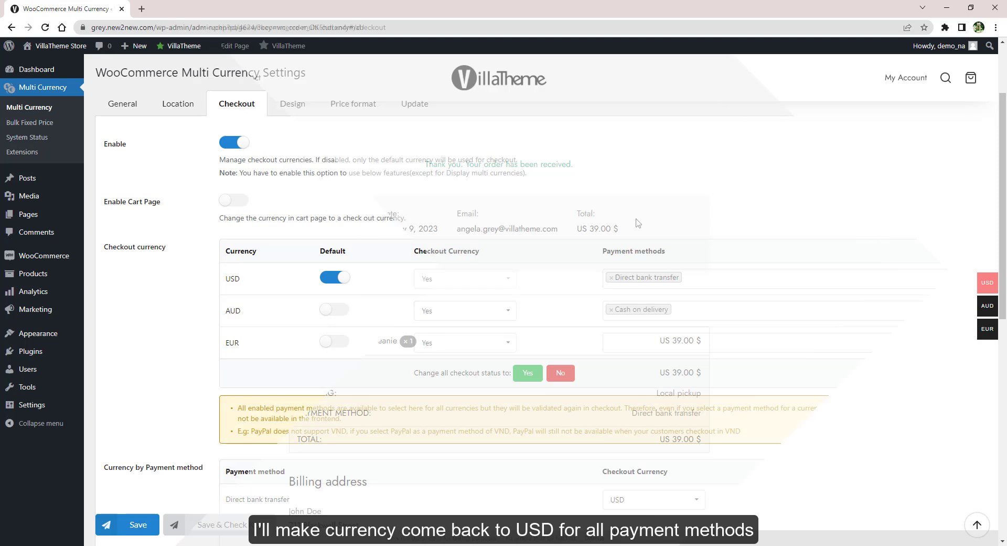
scroll(637, 223, down, 6)
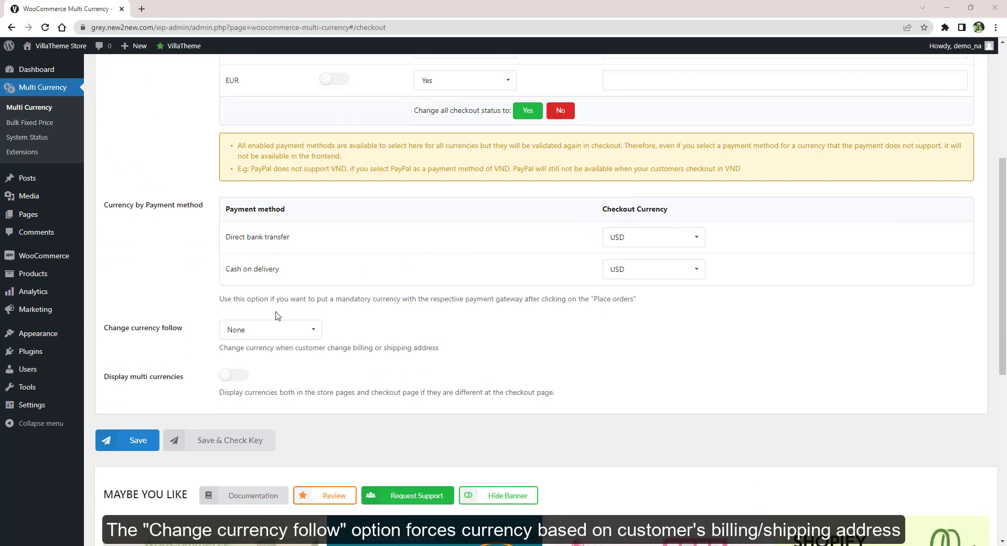
click(261, 329)
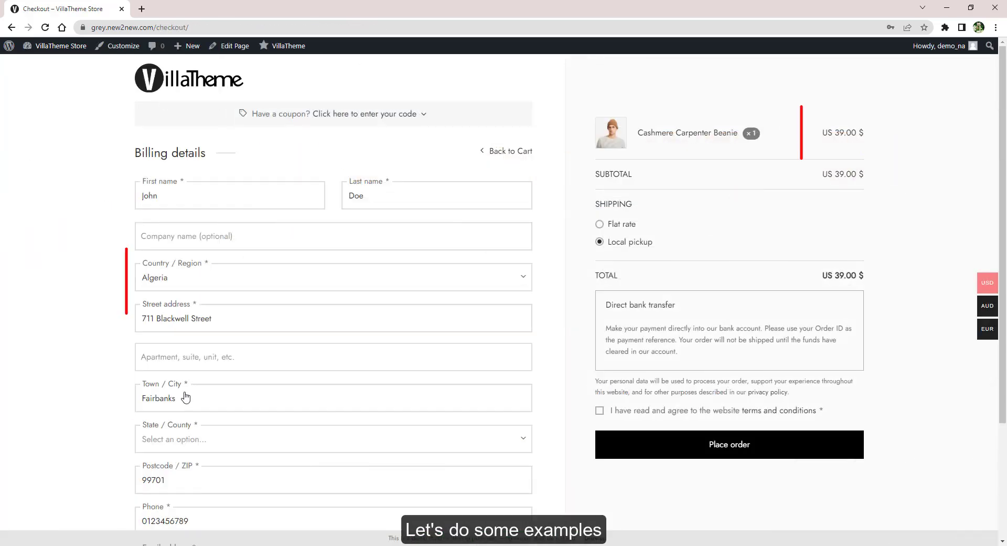
Set the billing country to Algeria for an AUD57.02 total, then to American Samoa
click(186, 397)
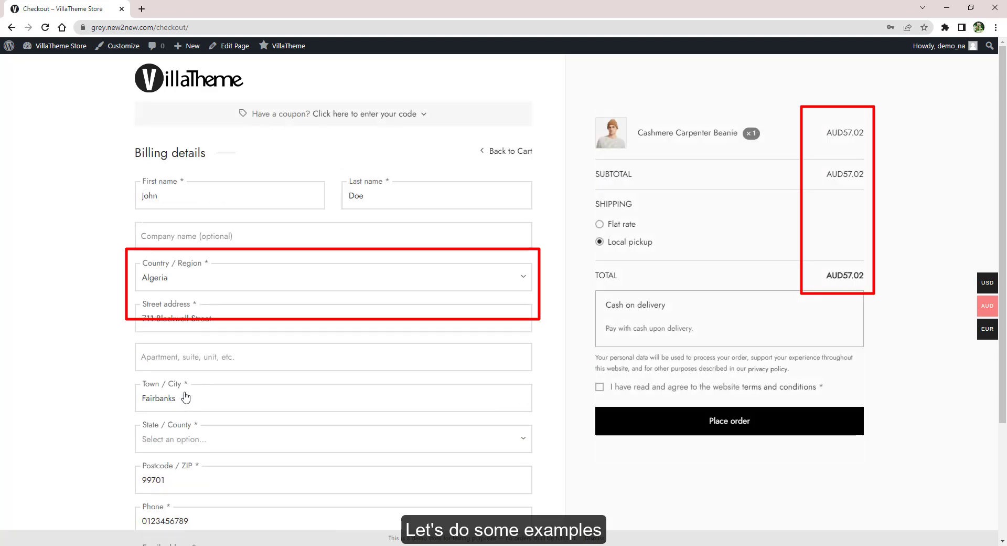
click(189, 278)
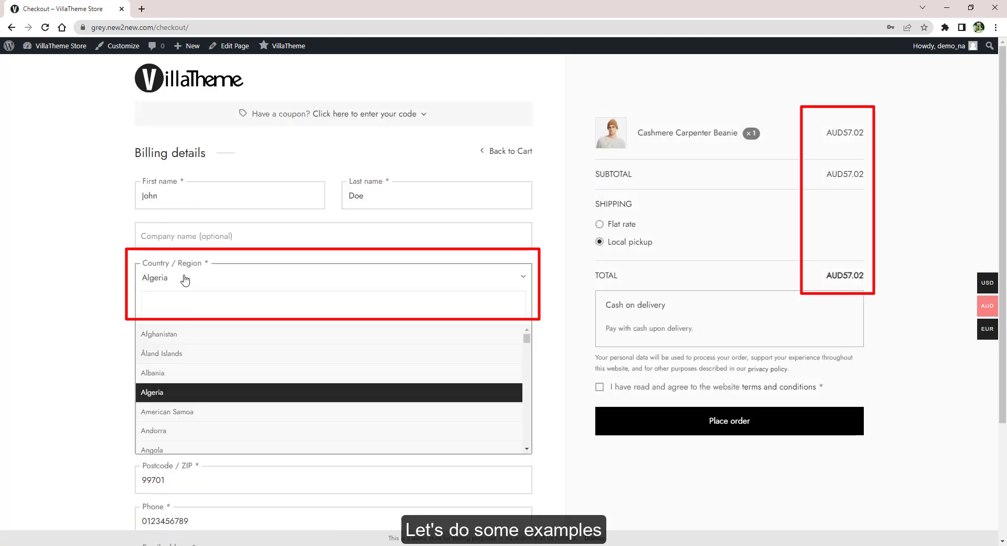
click(184, 409)
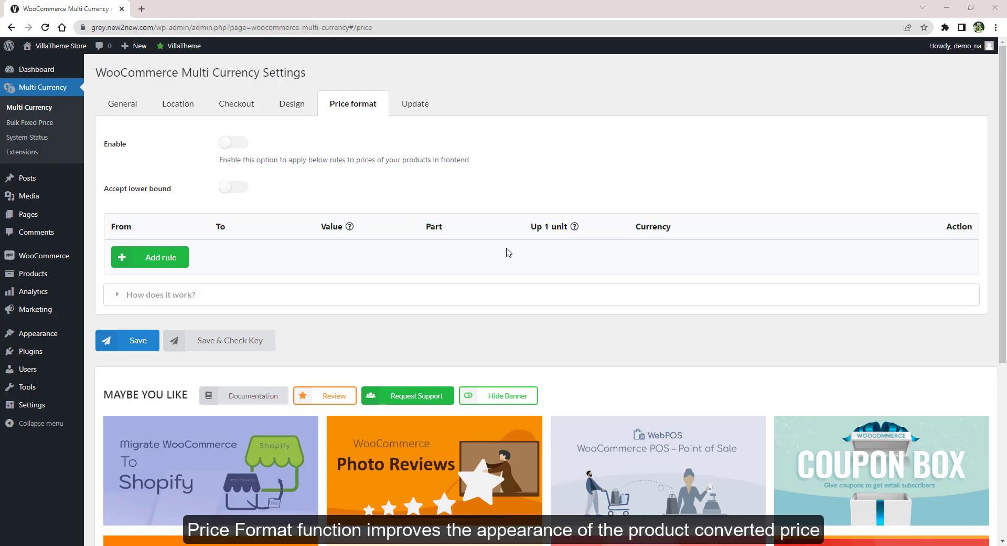
Expand the rounding-rule explanation and open the storefront in a new tab
click(169, 297)
scroll(593, 308, down, 1)
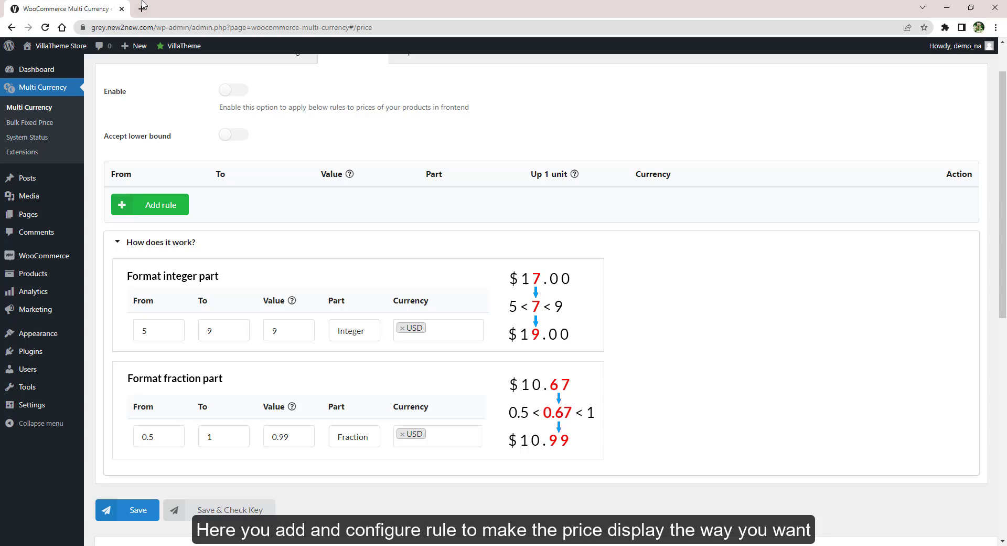
mouse_move(61, 45)
middle_click(54, 79)
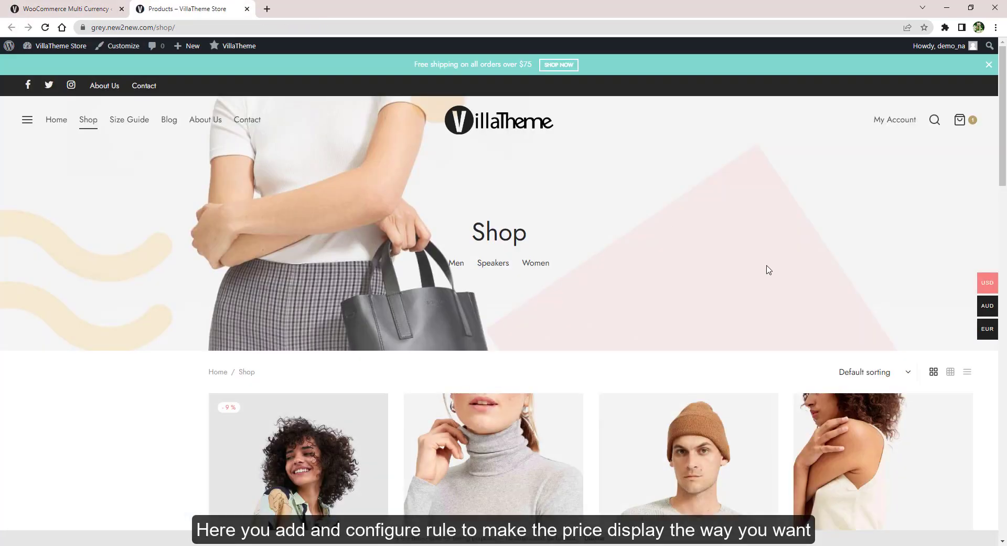
Browse the shop in AUD showing unrounded prices like AUD57.02 and AUD115.50
scroll(766, 269, down, 6)
scroll(766, 270, down, 4)
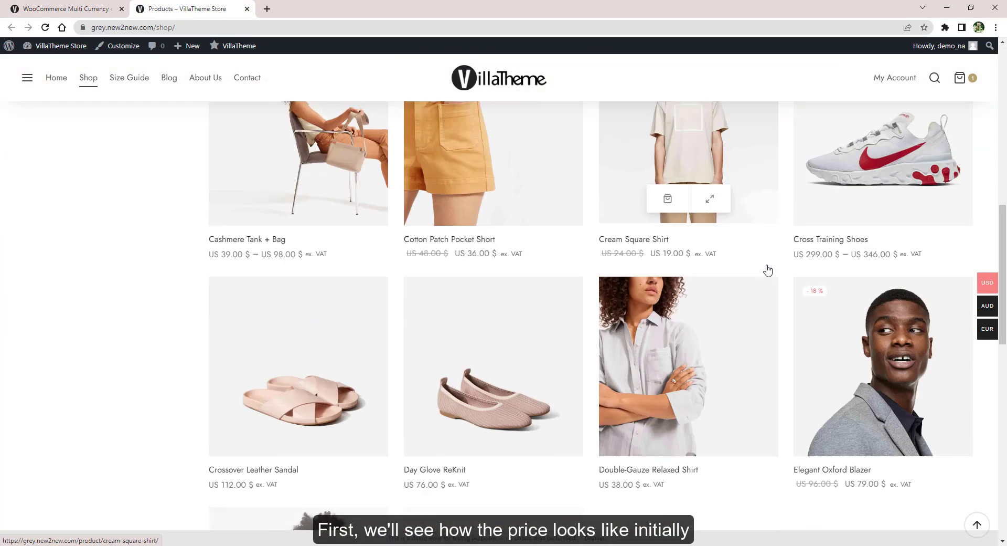
click(952, 314)
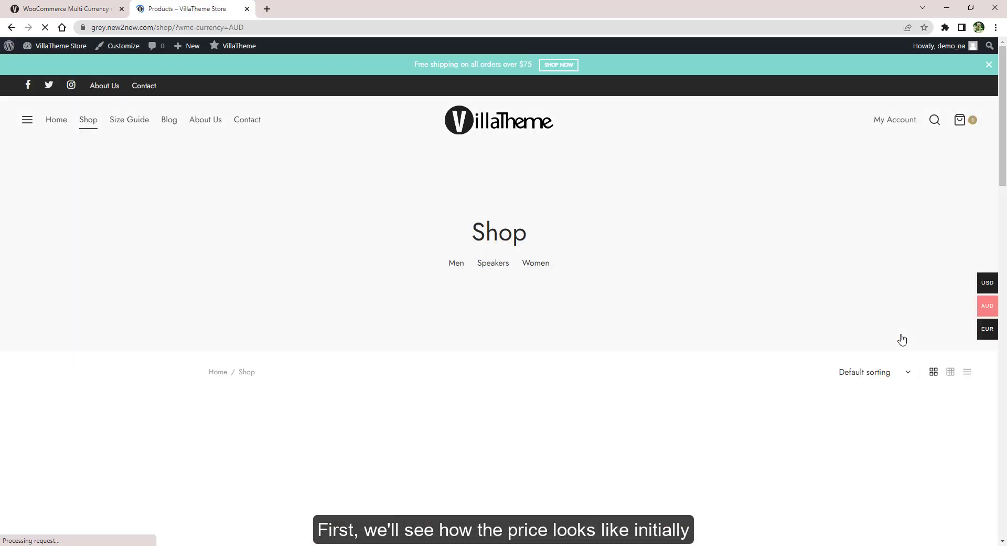
scroll(899, 334, down, 5)
scroll(902, 338, down, 3)
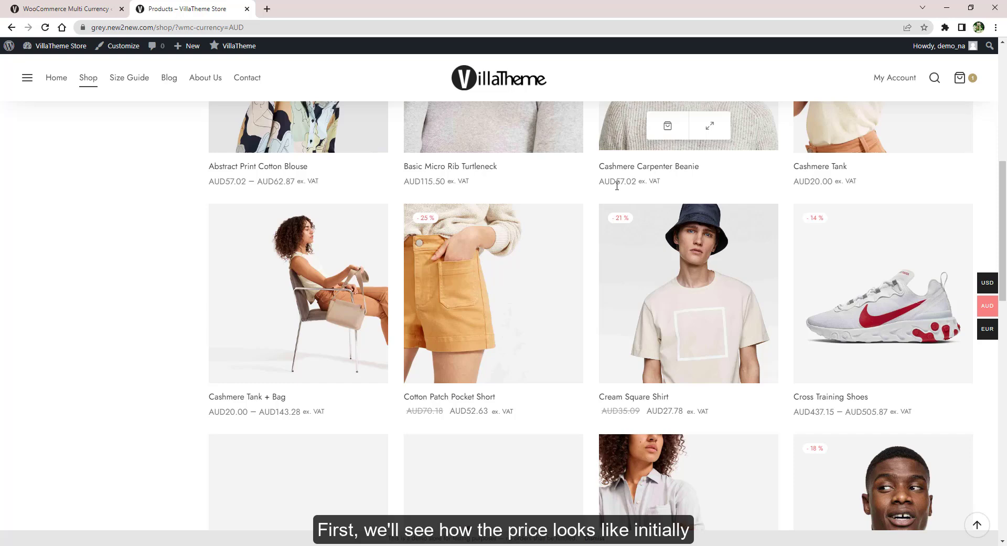
click(39, 8)
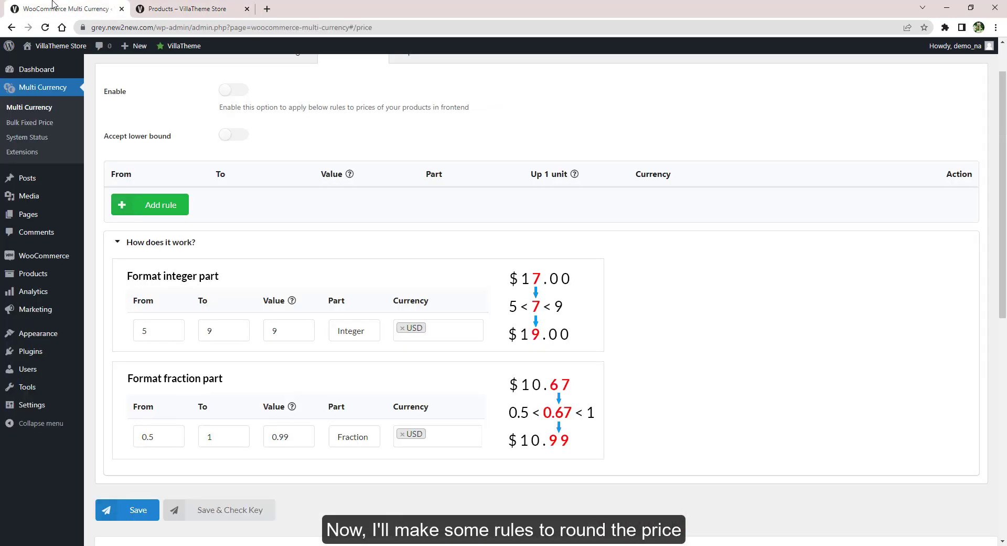
Turn on the price format rules and check the shop prices in EUR
click(229, 93)
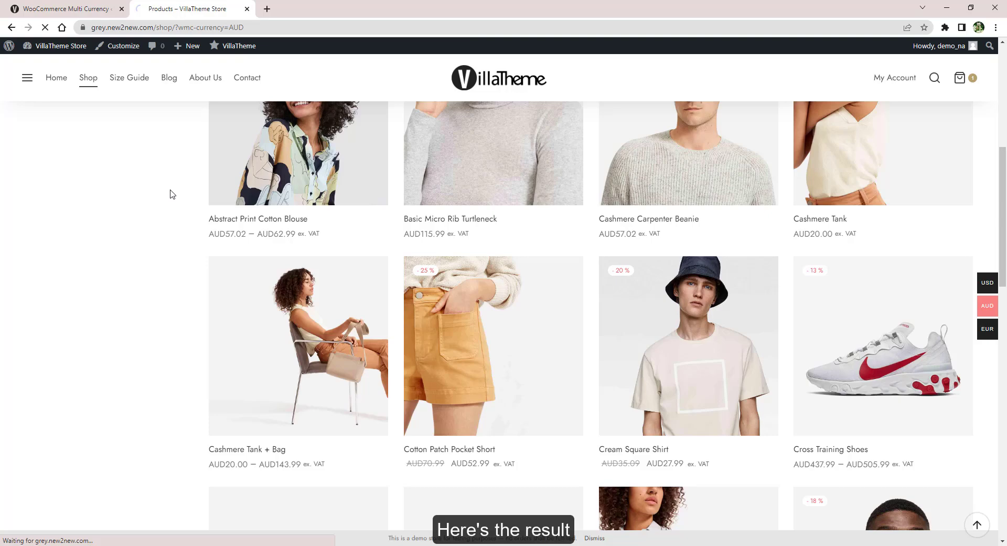
scroll(461, 359, up, 2)
scroll(461, 348, down, 5)
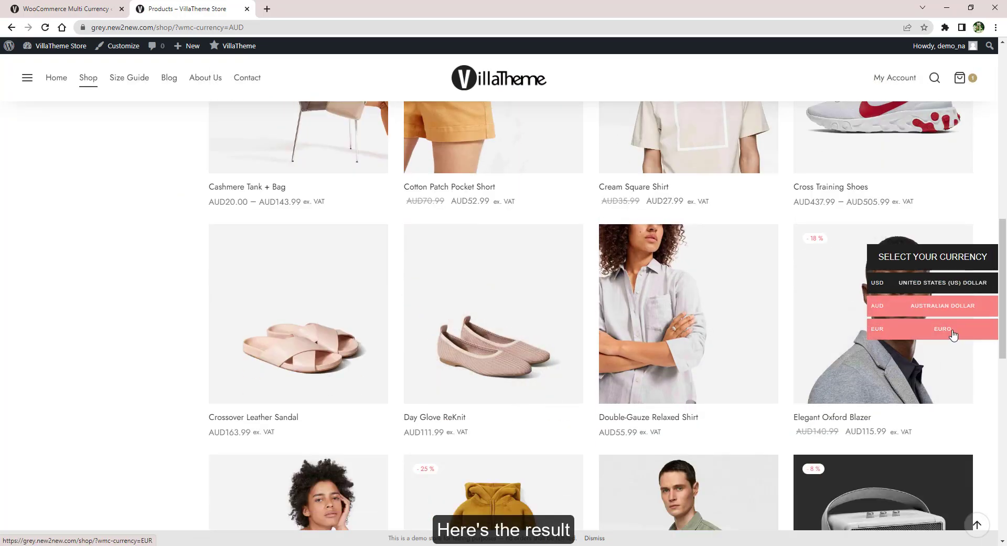
click(953, 330)
scroll(953, 336, down, 8)
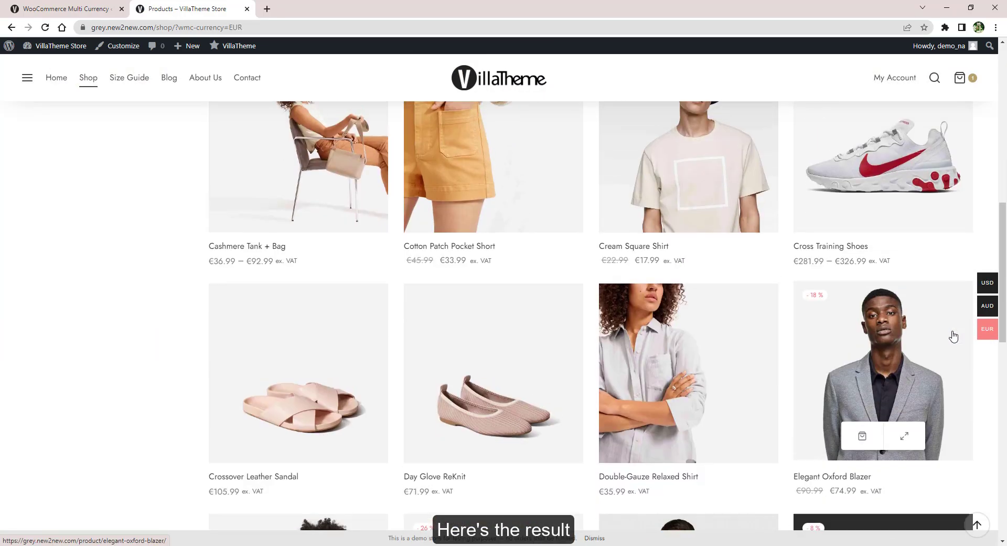
scroll(953, 336, up, 5)
click(54, 7)
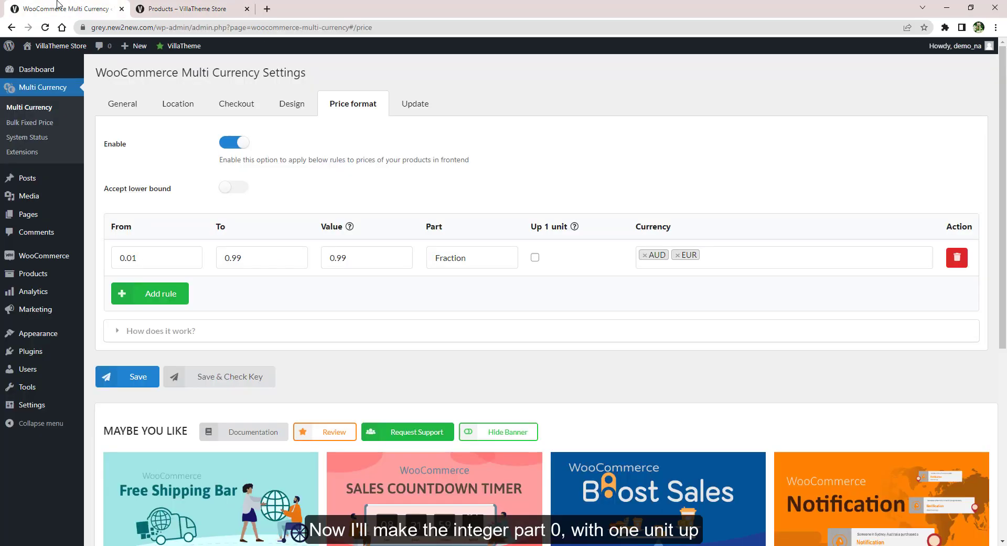
Add a second rounding rule rounding up one unit for AUD and EUR, and save
click(152, 293)
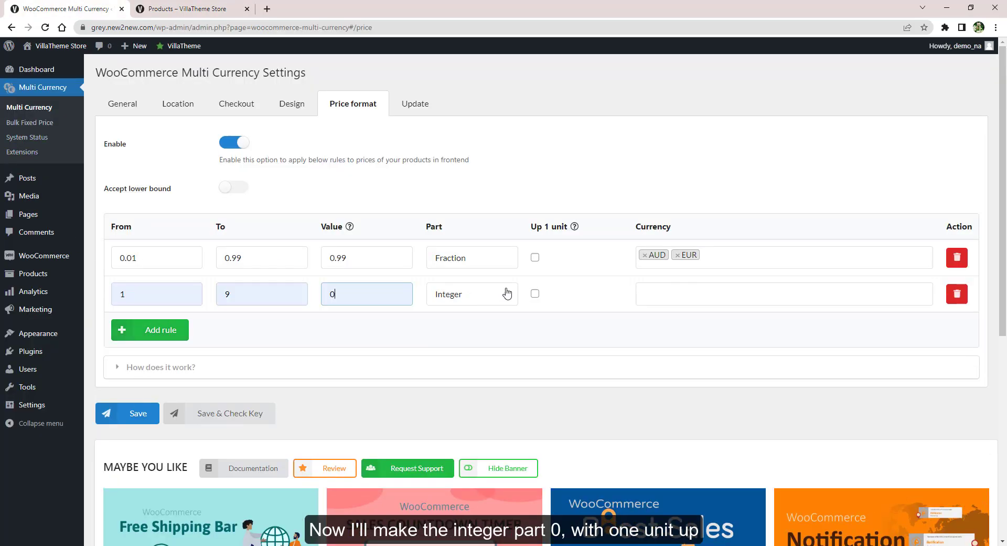
click(535, 294)
click(664, 295)
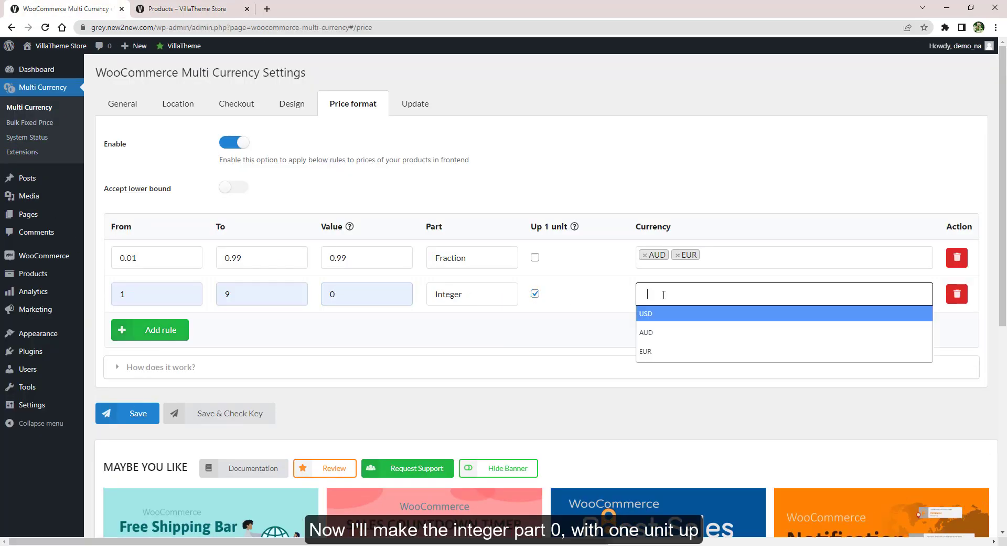
click(655, 332)
click(695, 351)
click(745, 289)
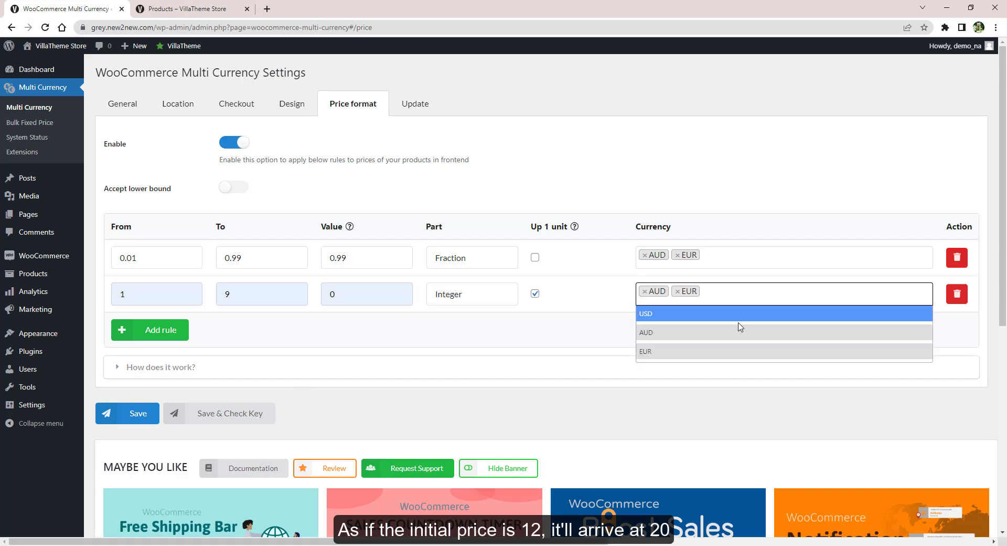
click(528, 350)
click(131, 413)
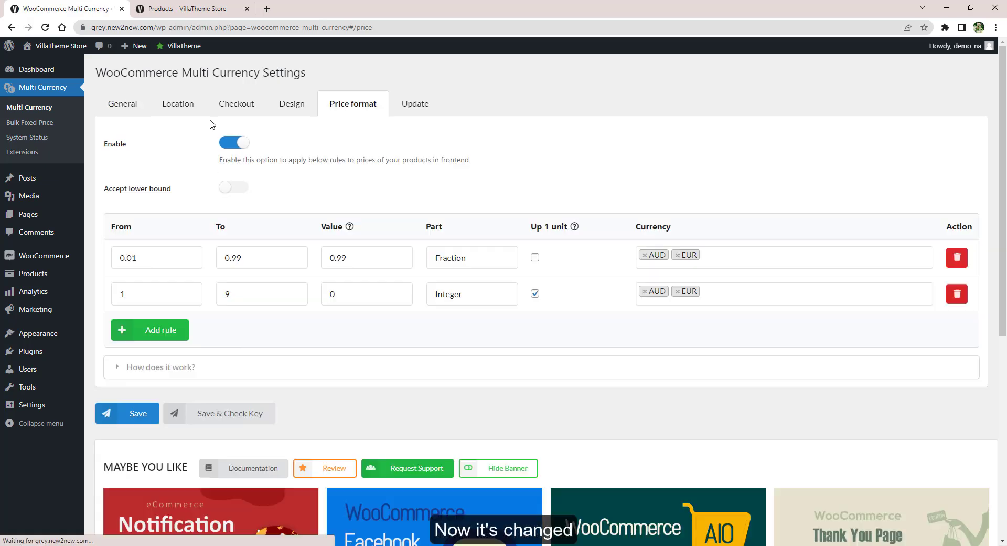
Reload the shop to see rounded AUD prices like AUD111.99, then enable accepting the lower bound
click(194, 8)
click(45, 28)
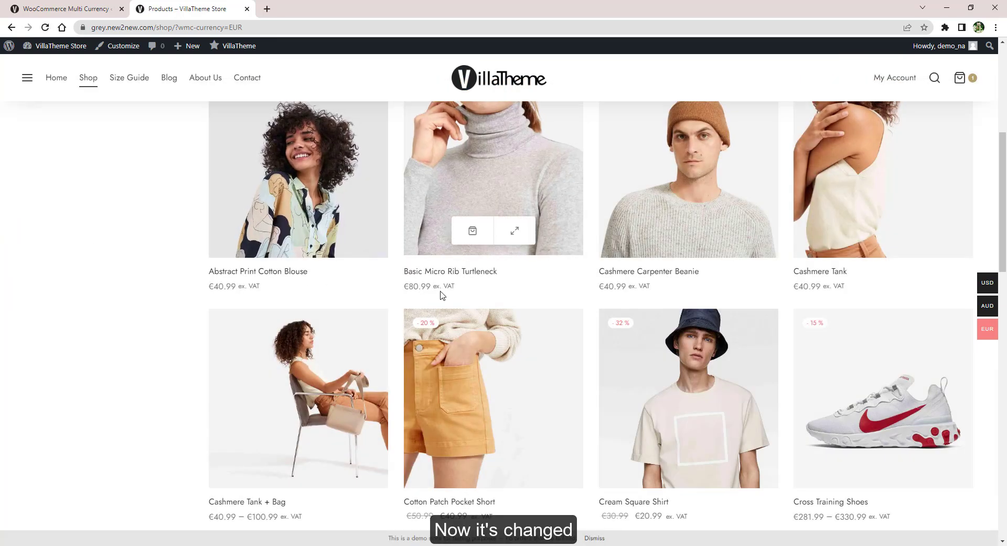
click(944, 306)
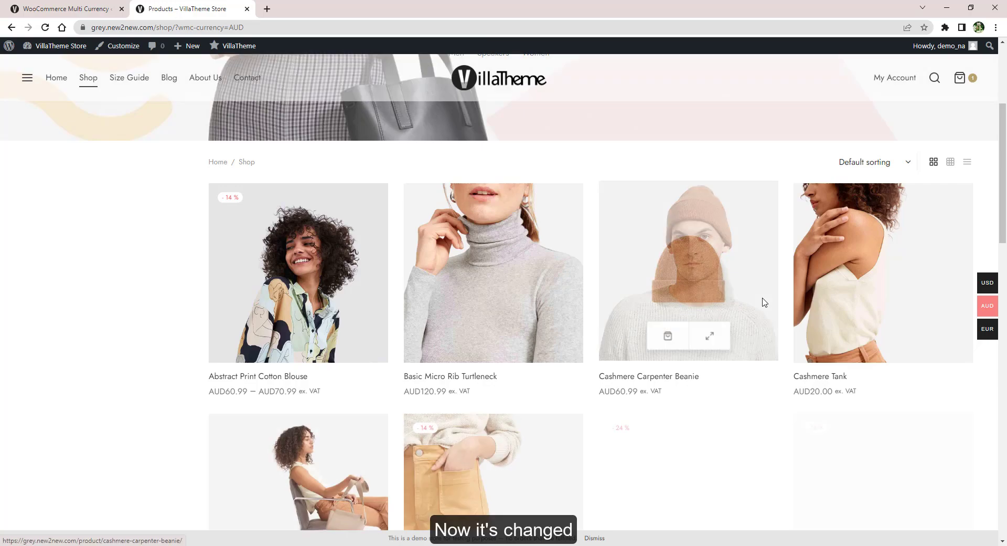
scroll(624, 395, down, 4)
scroll(627, 395, down, 9)
scroll(626, 399, up, 8)
scroll(627, 399, up, 10)
click(89, 9)
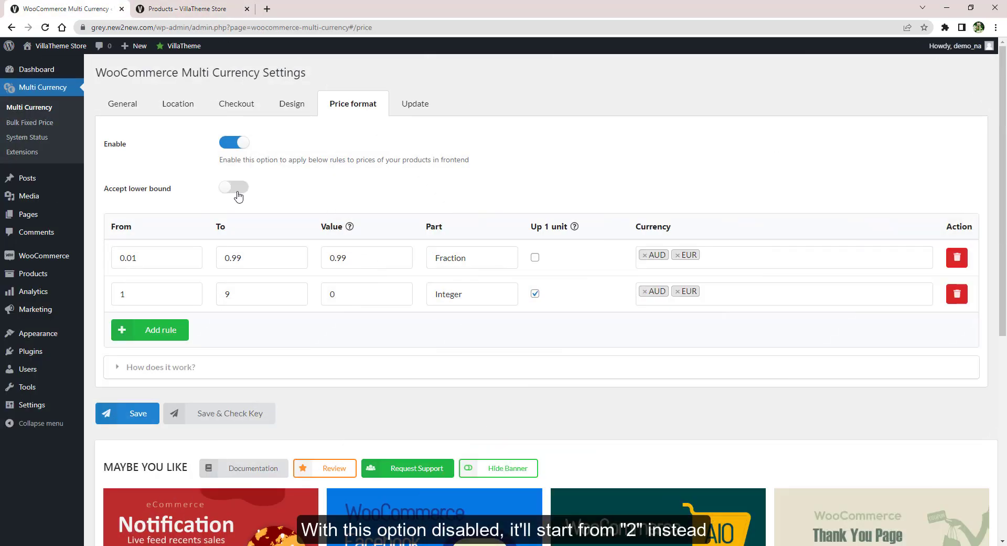
click(238, 194)
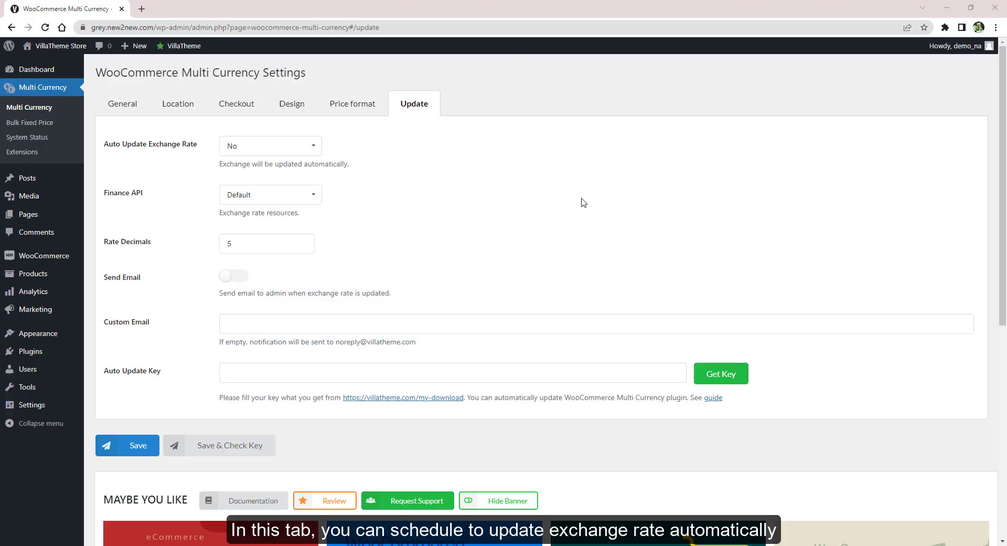
Auto-update exchange rates every 30 Minutes using Yahoo Finance
click(291, 145)
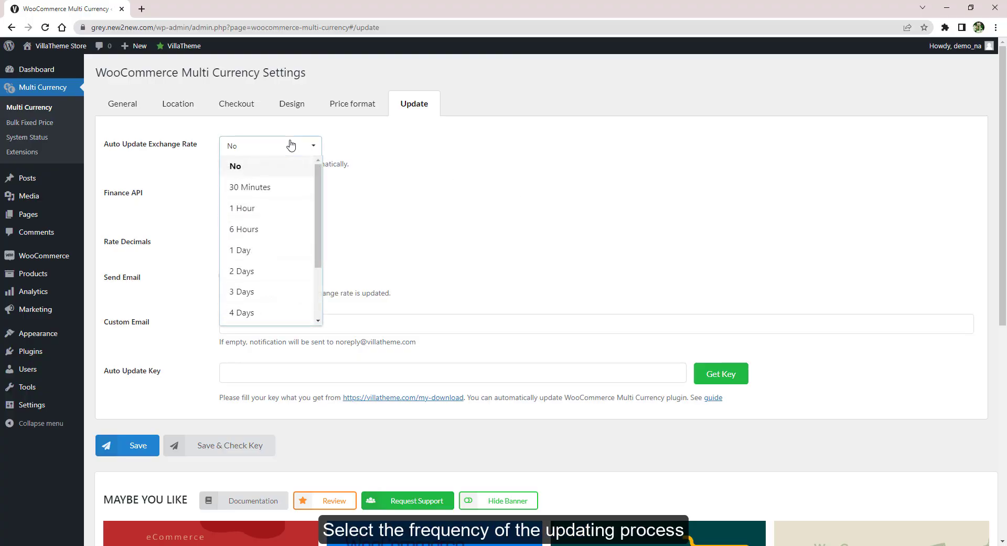
click(273, 186)
click(268, 198)
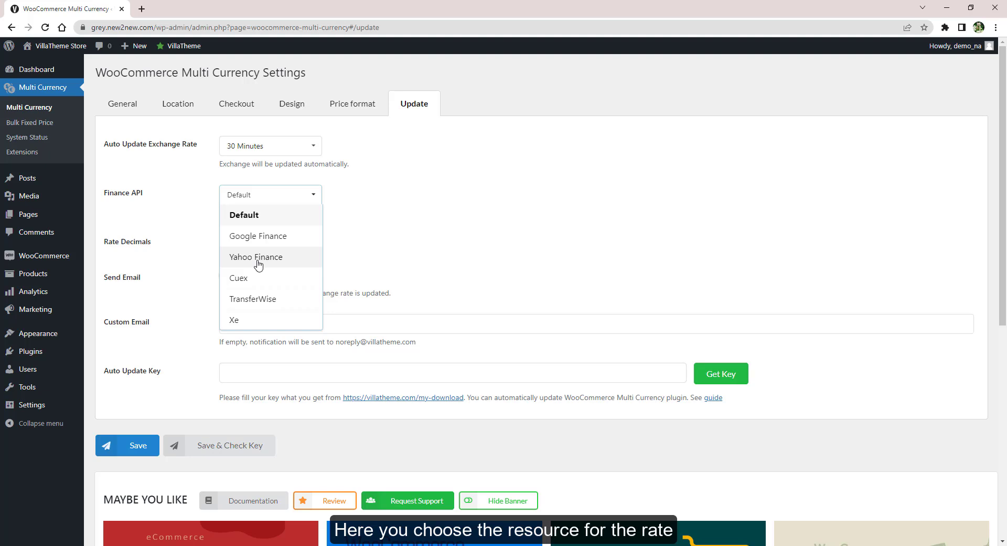
click(257, 258)
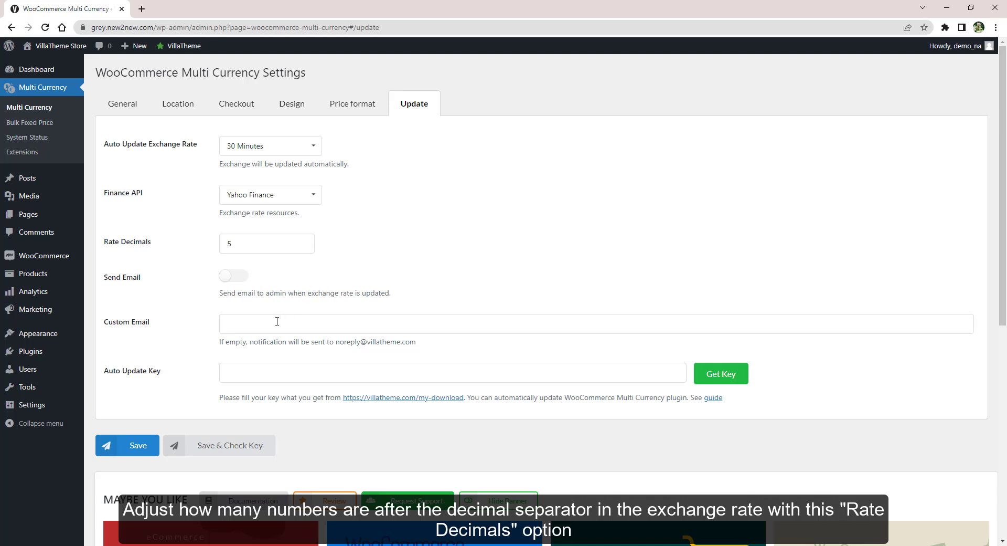
Enter a custom notification e-mail address
click(277, 321)
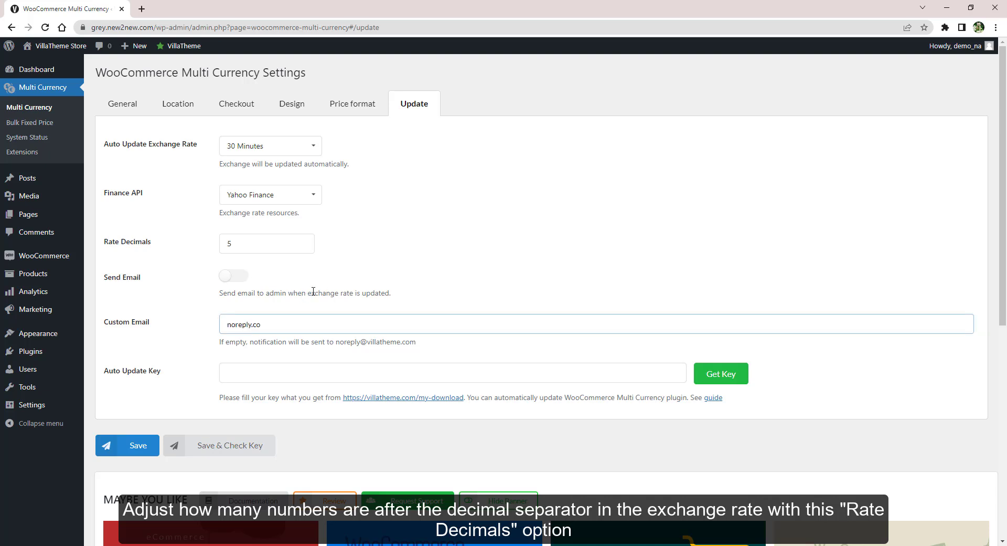
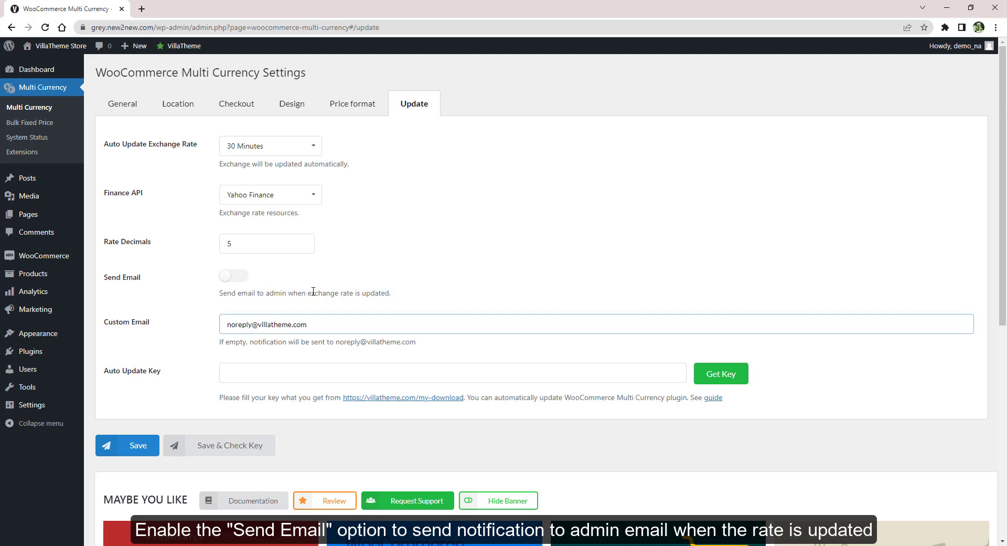
click(347, 292)
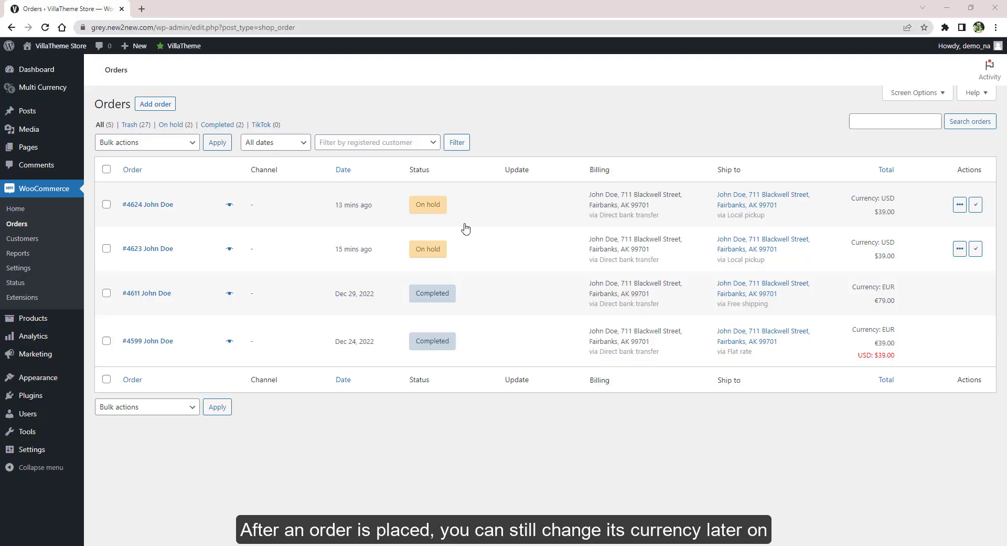
Open the on-hold Cashmere Carpenter Beanie order and change its currency to AUD
click(159, 206)
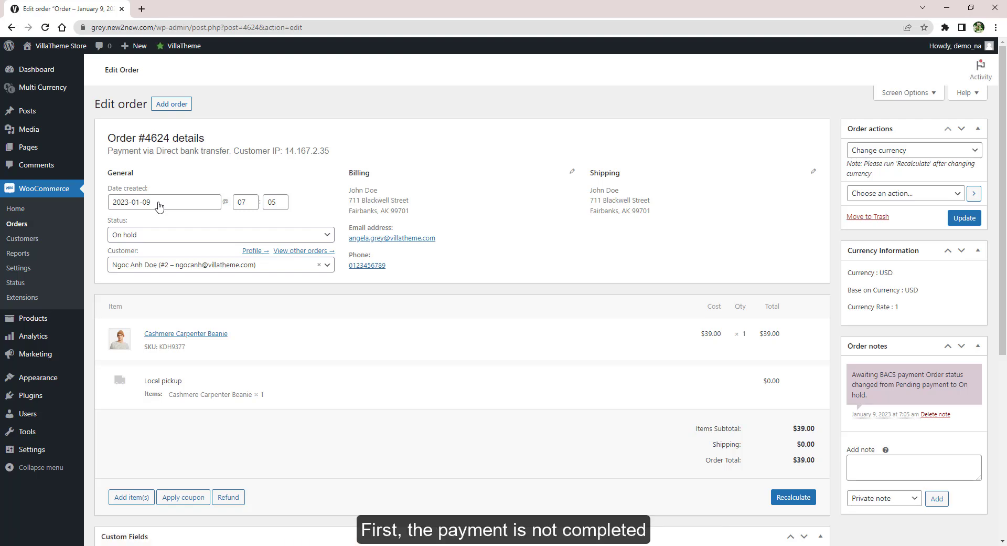
click(158, 234)
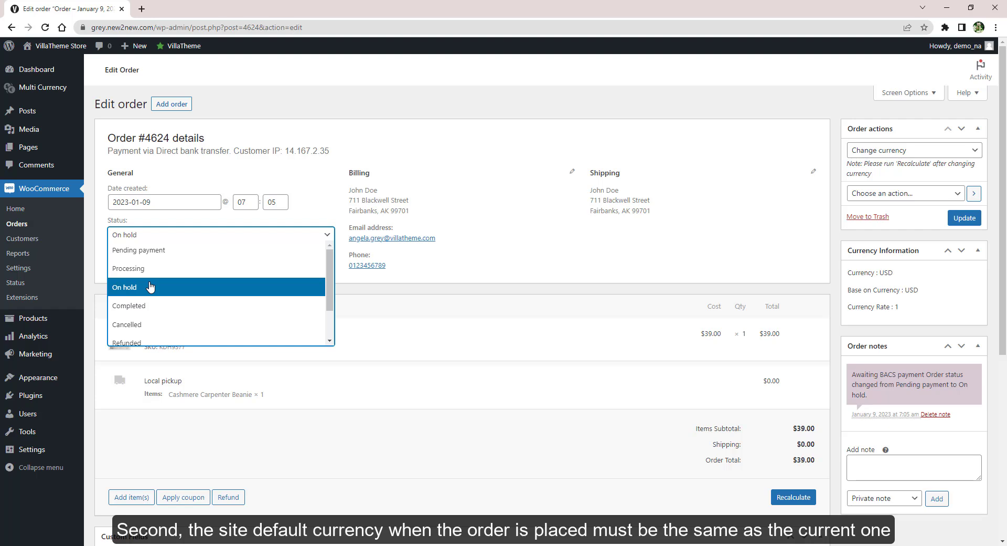
click(376, 298)
click(906, 154)
click(890, 175)
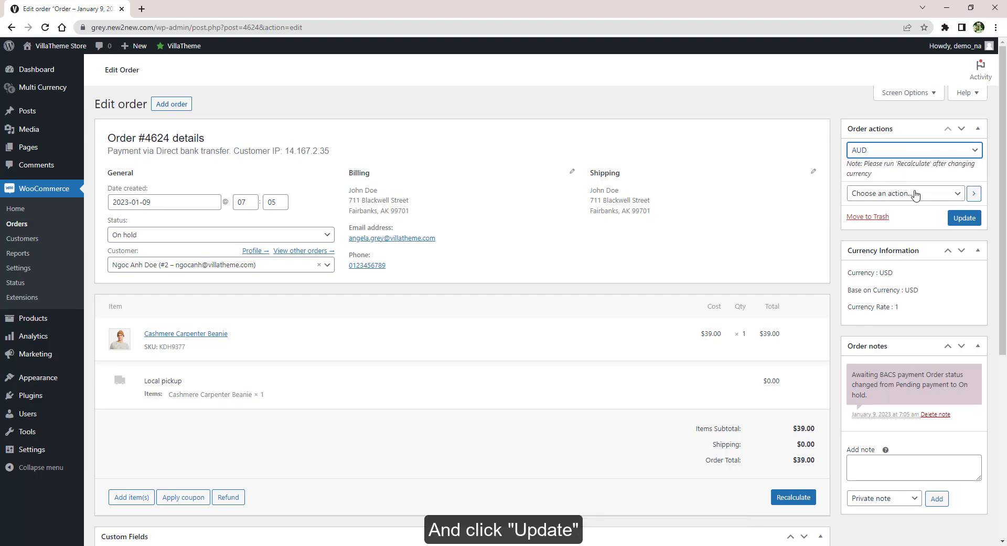
click(964, 217)
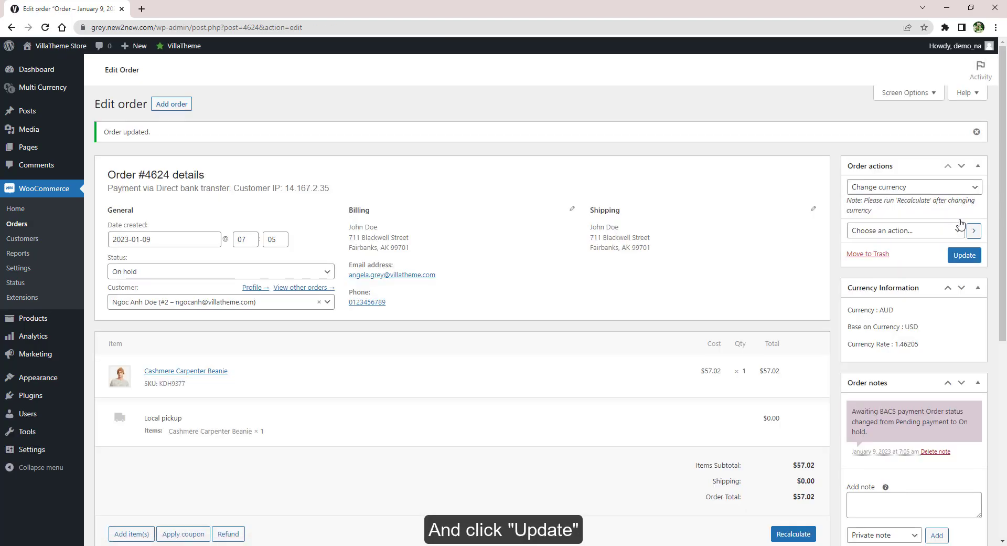
Recalculate the order totals to 57.02 and save the order
scroll(763, 389, down, 2)
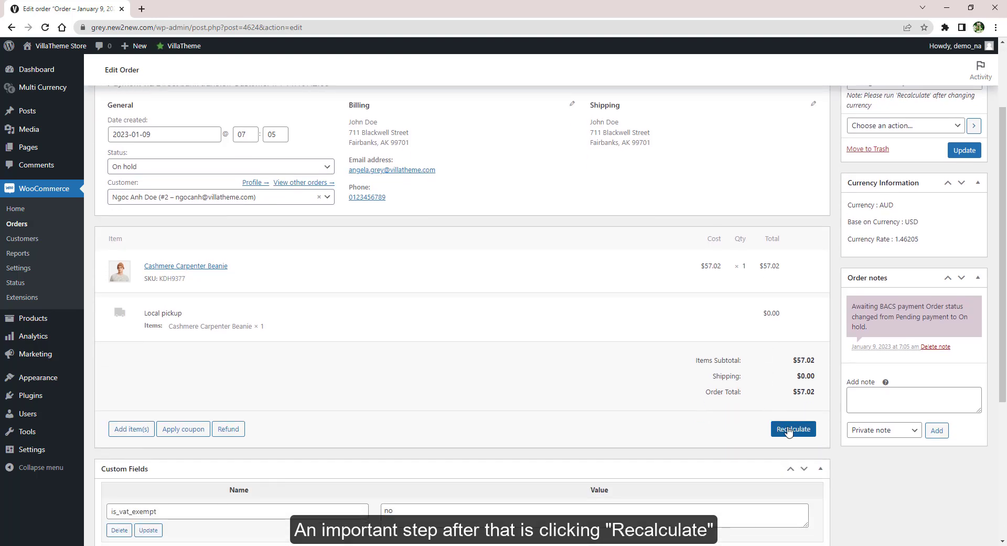
click(789, 431)
click(554, 108)
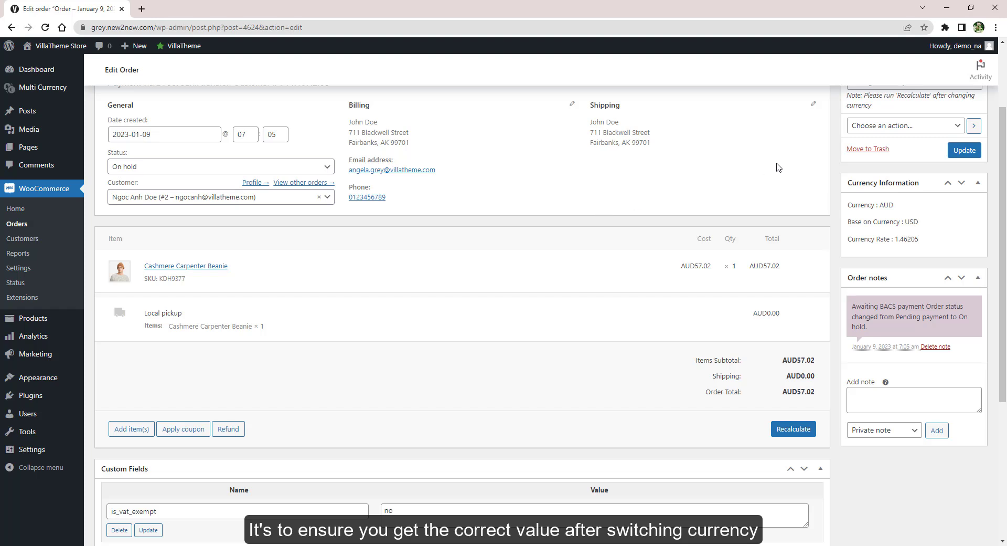
click(964, 150)
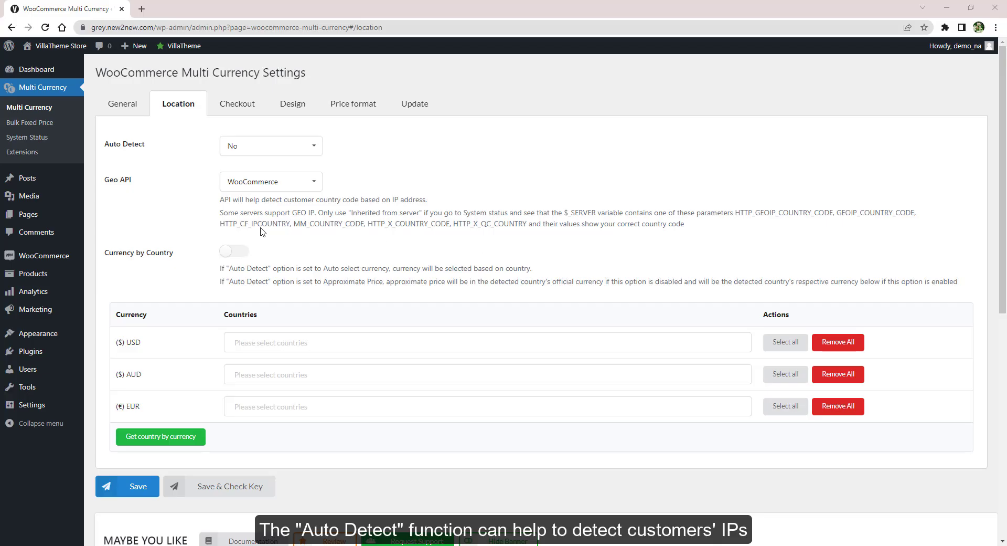
Set auto-detect to Auto select currency with WooCommerce geolocation, and enable Currency by Country
click(276, 147)
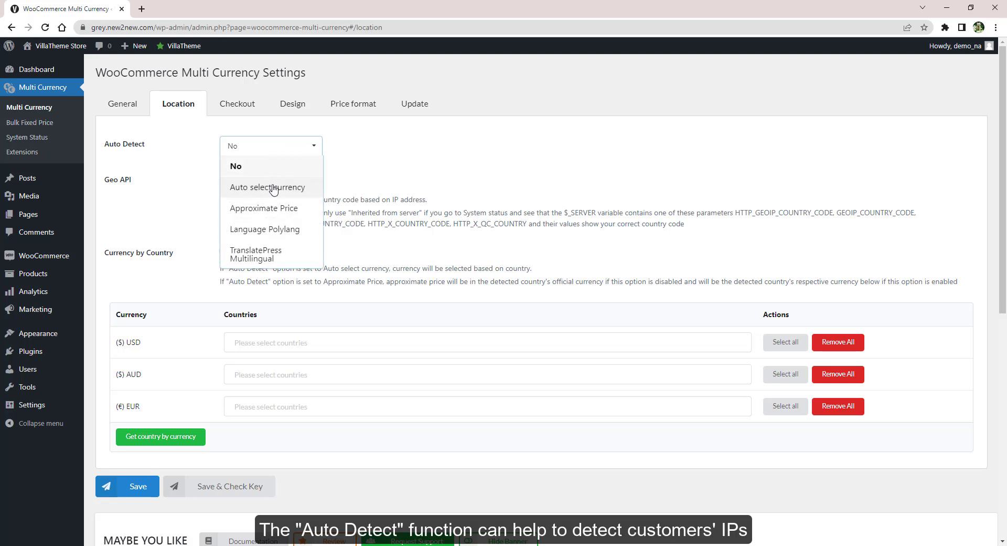
click(273, 187)
click(272, 188)
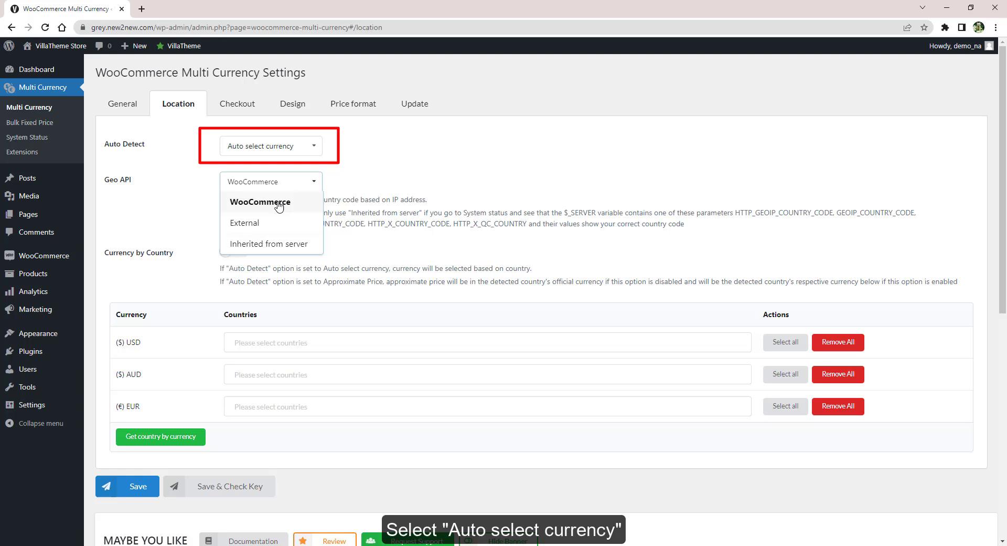
click(272, 202)
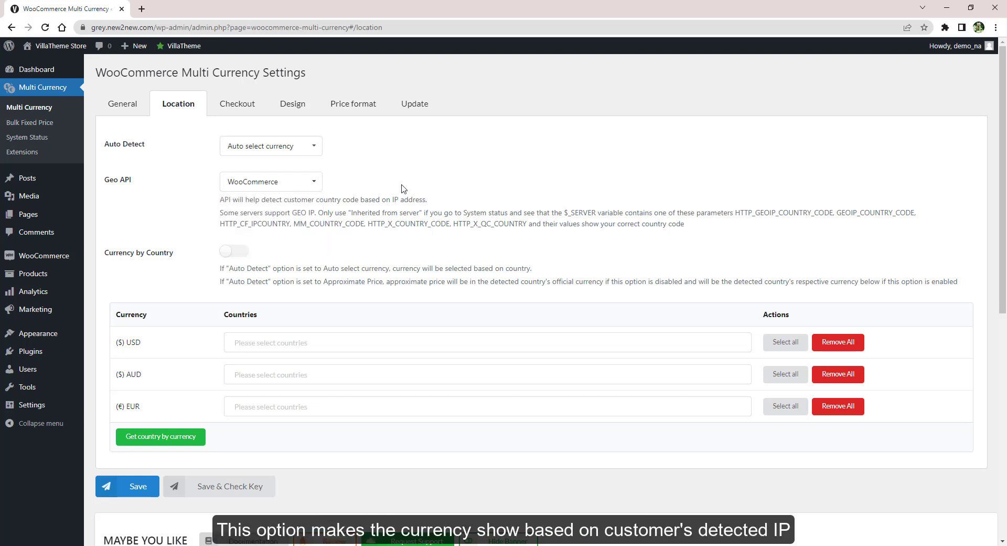
click(234, 252)
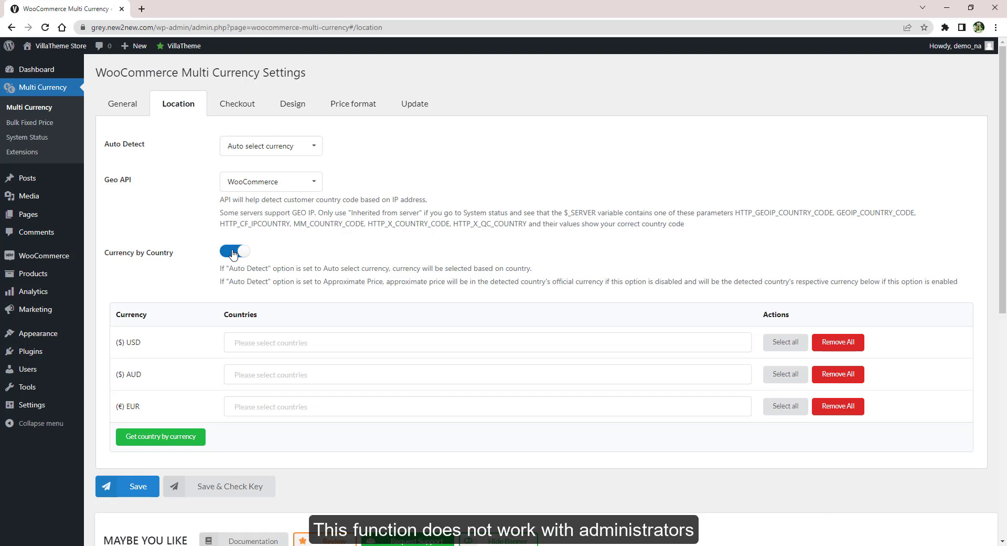
Clear all assigned countries from the USD and AUD rows
click(325, 342)
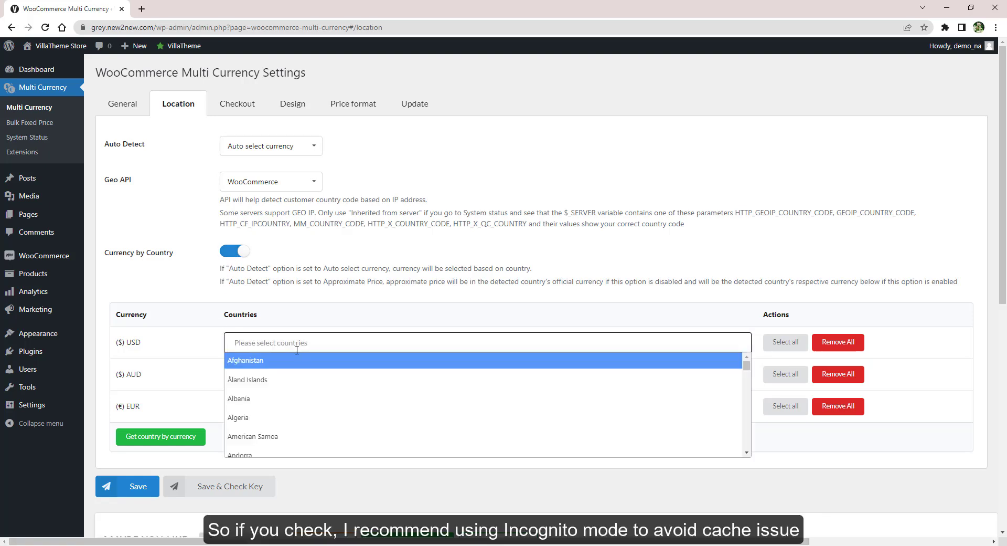
click(323, 381)
click(305, 399)
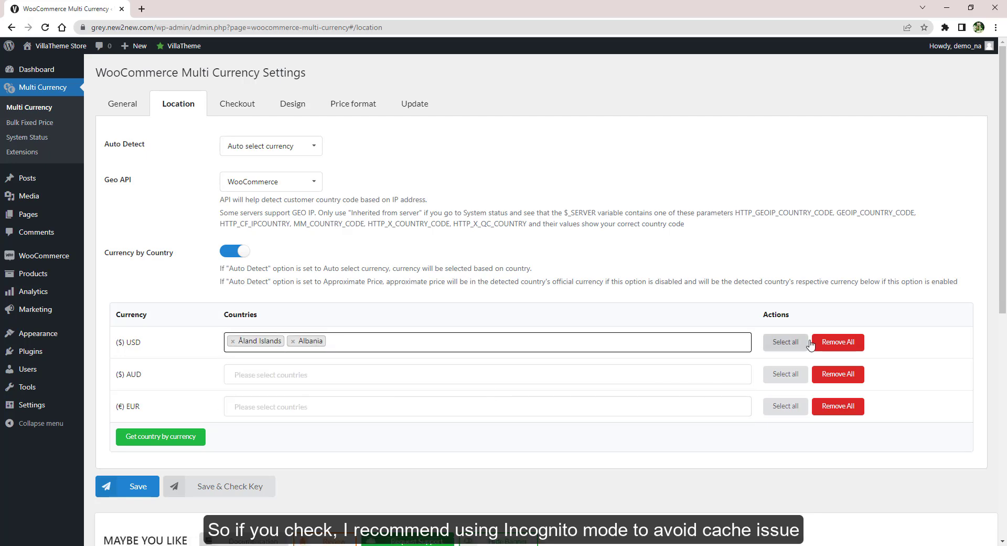
click(828, 341)
click(552, 88)
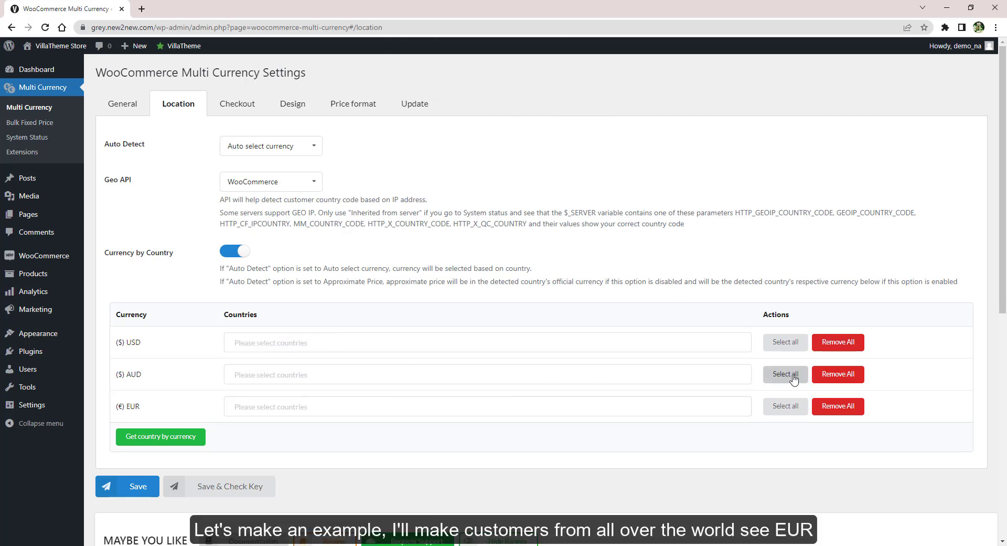
click(786, 374)
scroll(793, 379, down, 5)
click(835, 322)
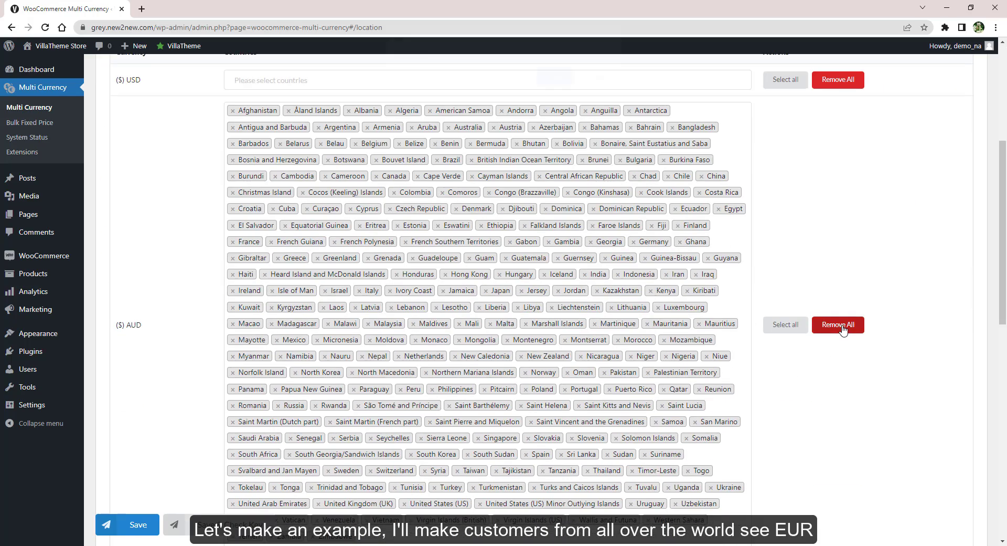
click(552, 88)
Assign every country to EUR and save the Location settings
scroll(777, 409, up, 5)
click(772, 410)
scroll(199, 399, down, 4)
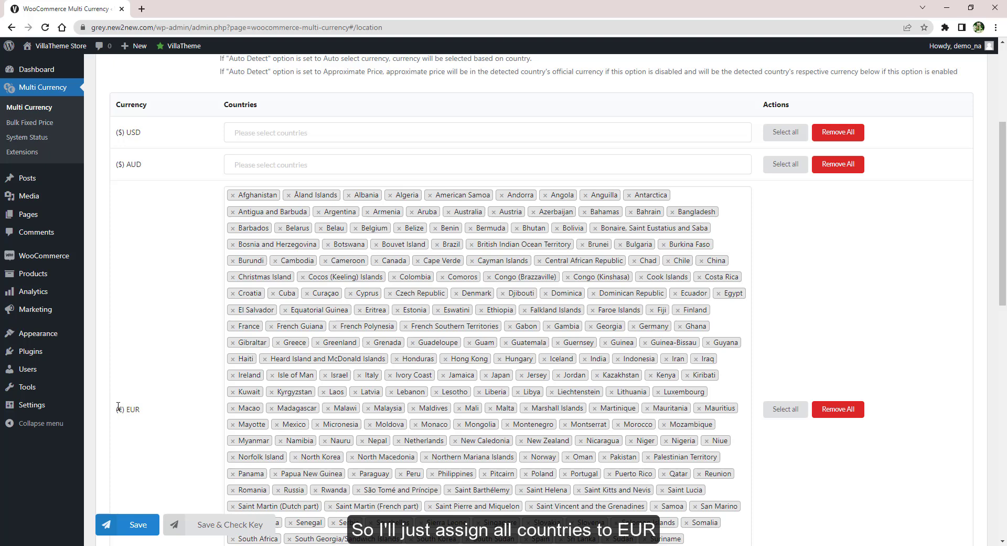
click(132, 525)
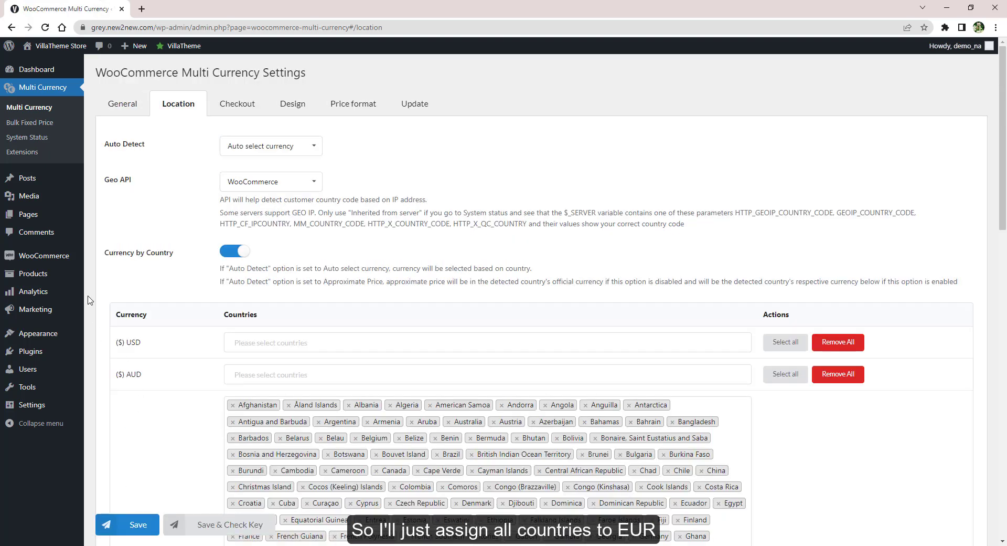
Check the storefront in a private window, then close it
mouse_move(73, 50)
right_click(57, 79)
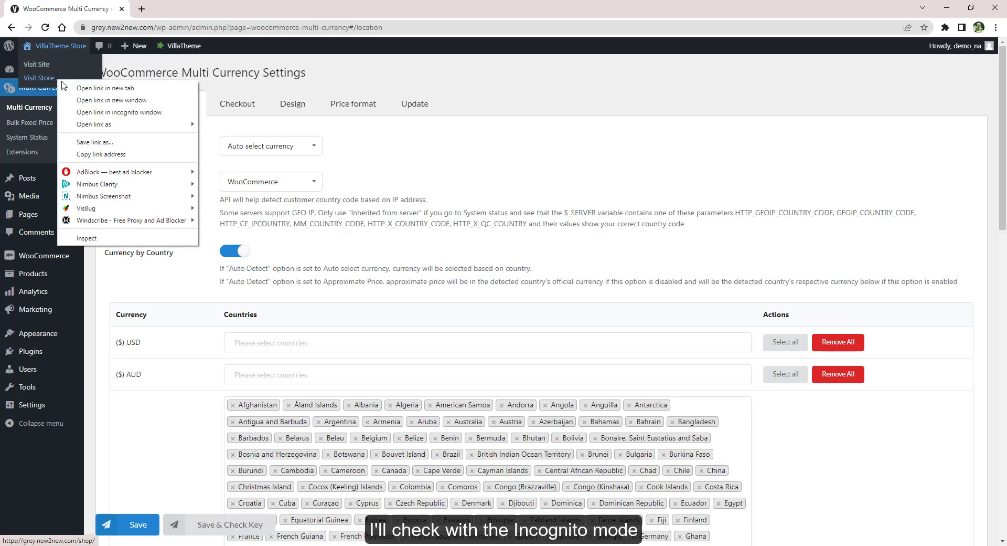
click(81, 119)
scroll(784, 227, down, 5)
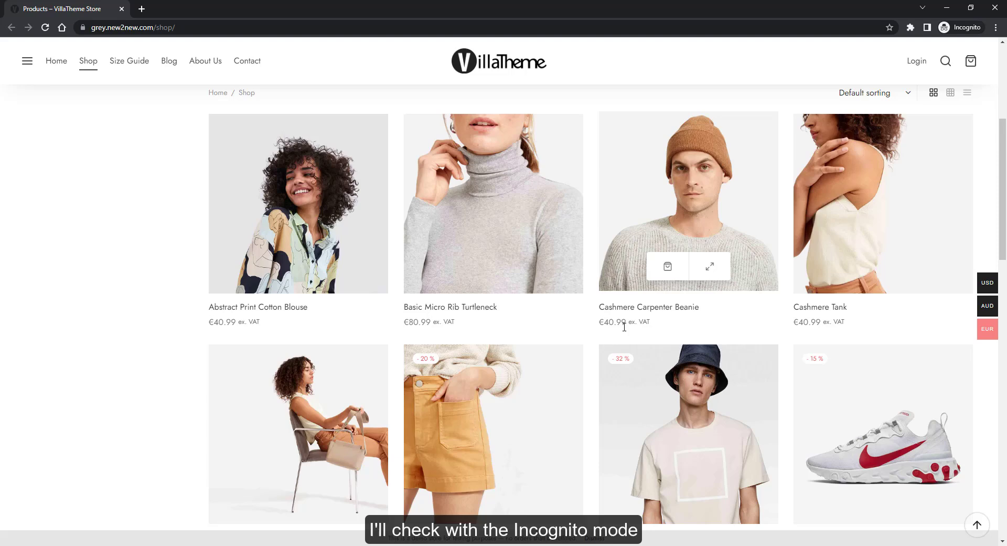
click(121, 8)
scroll(859, 521, down, 2)
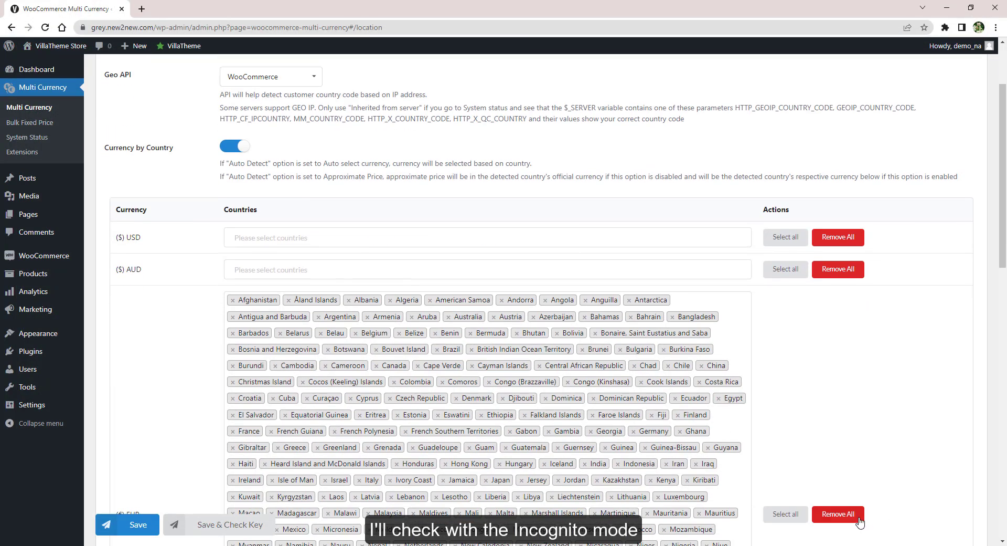
Move every country from EUR to AUD, then turn Currency by Country off and save
click(859, 520)
click(554, 87)
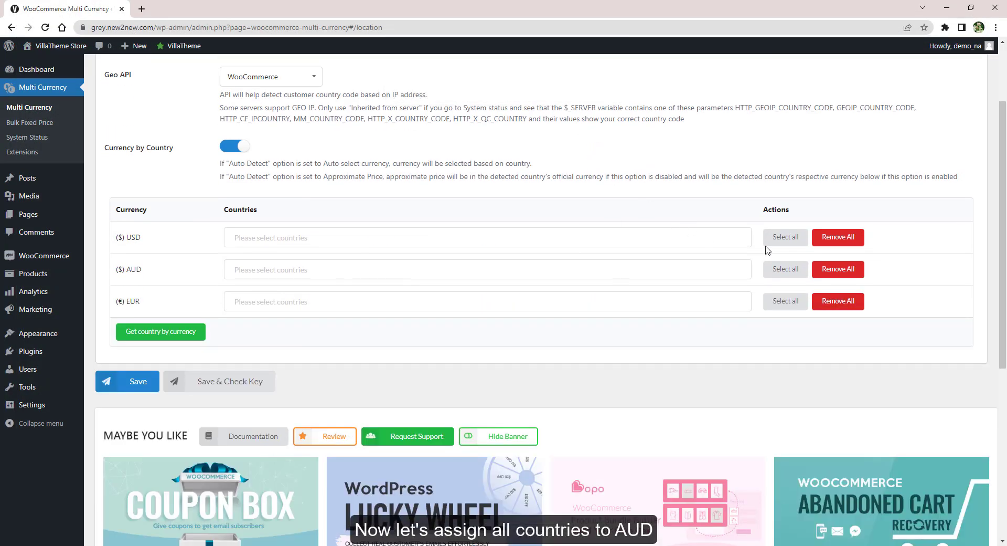
click(785, 268)
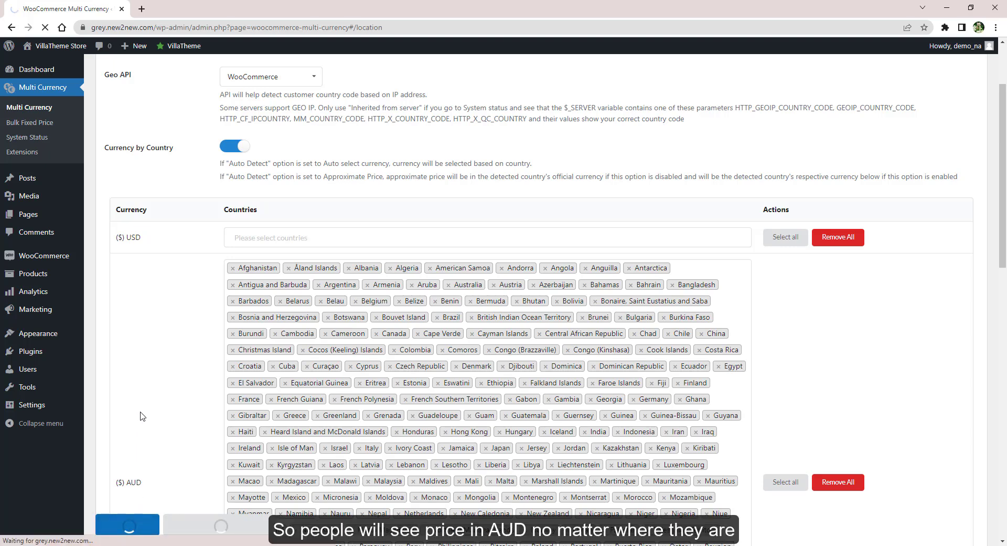
scroll(140, 416, up, 2)
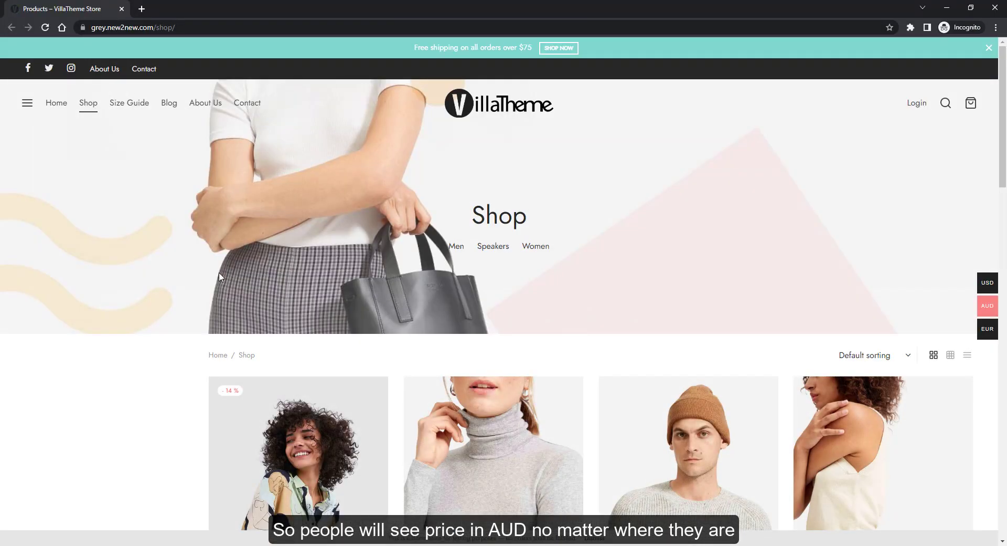
scroll(219, 277, down, 5)
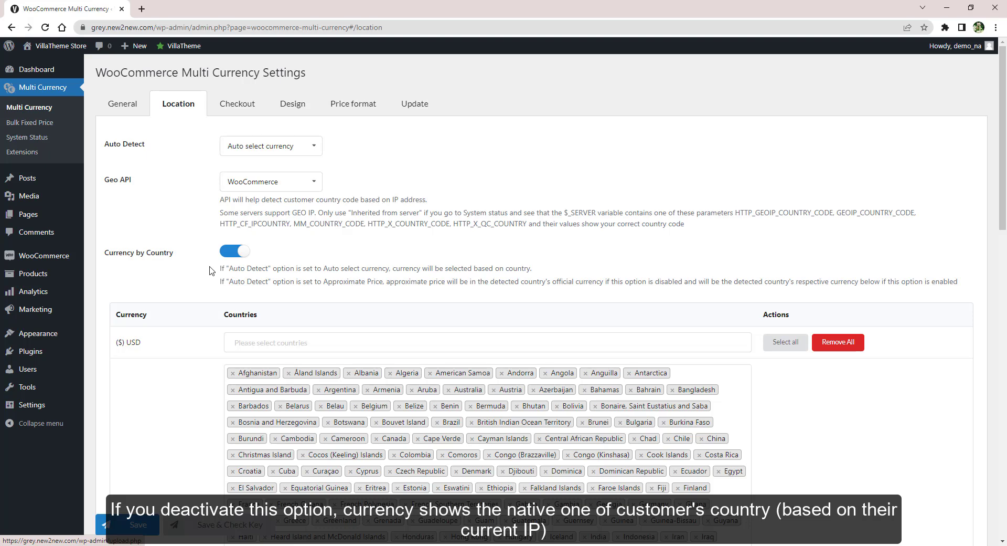
click(241, 252)
click(131, 525)
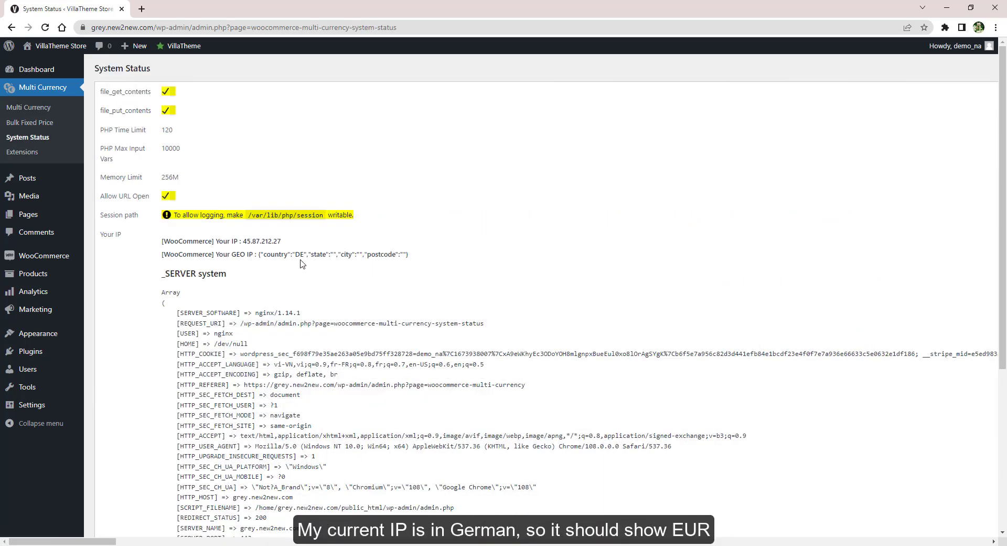
Open the shop in a private window to confirm prices now show in euros, e.g. €40.99
mouse_move(53, 46)
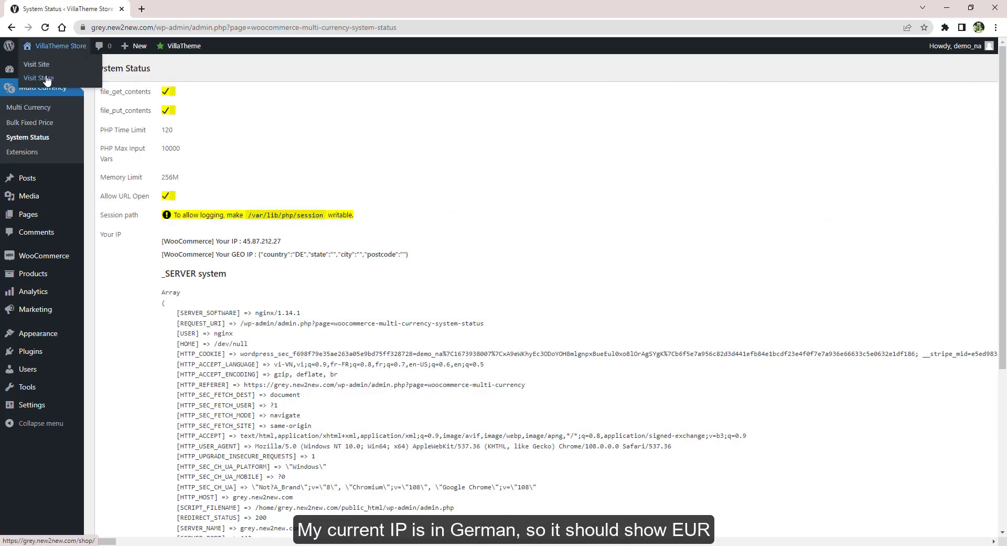
right_click(42, 64)
click(66, 114)
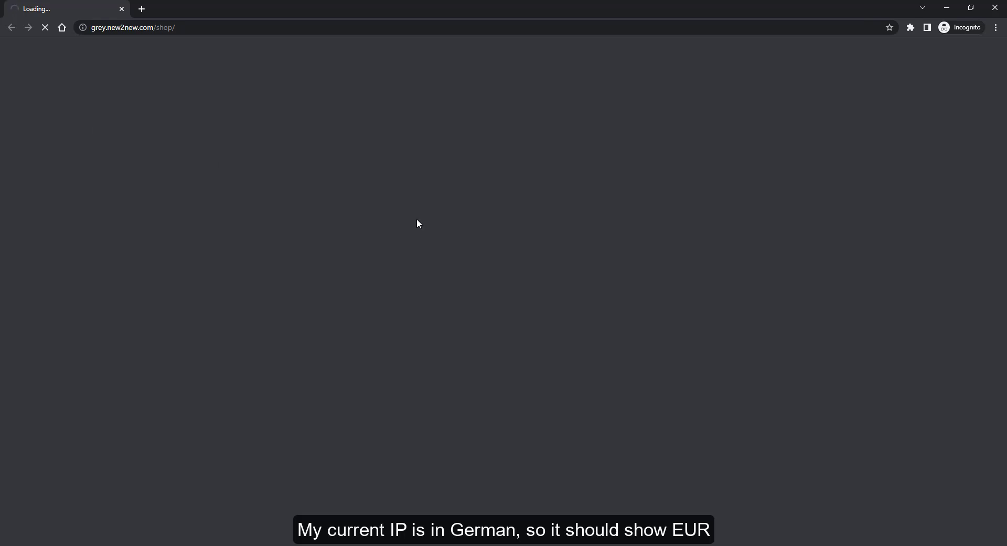
scroll(416, 222, down, 5)
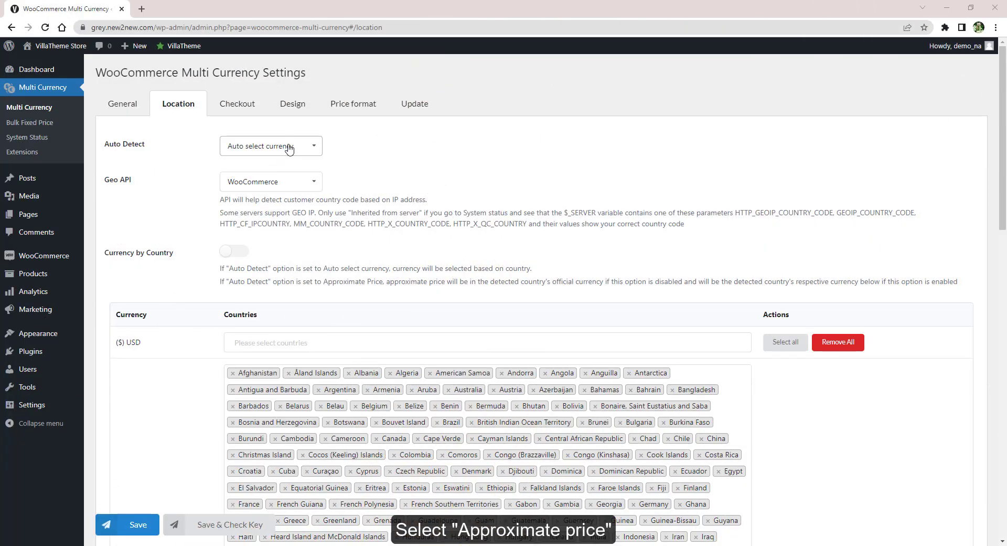
Set Auto Detect to Approximate Price for Product in cart and Product subtotal, below original price
click(290, 147)
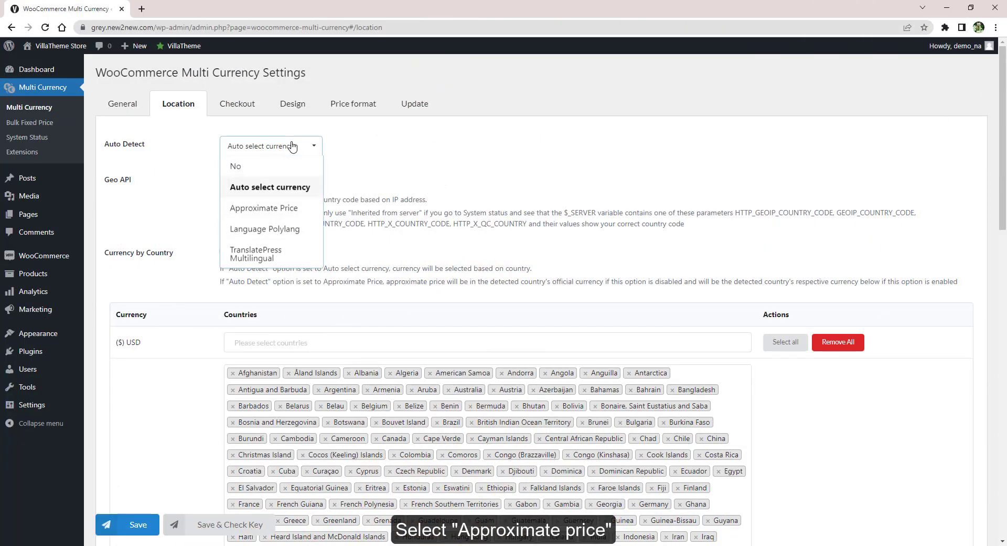
click(282, 208)
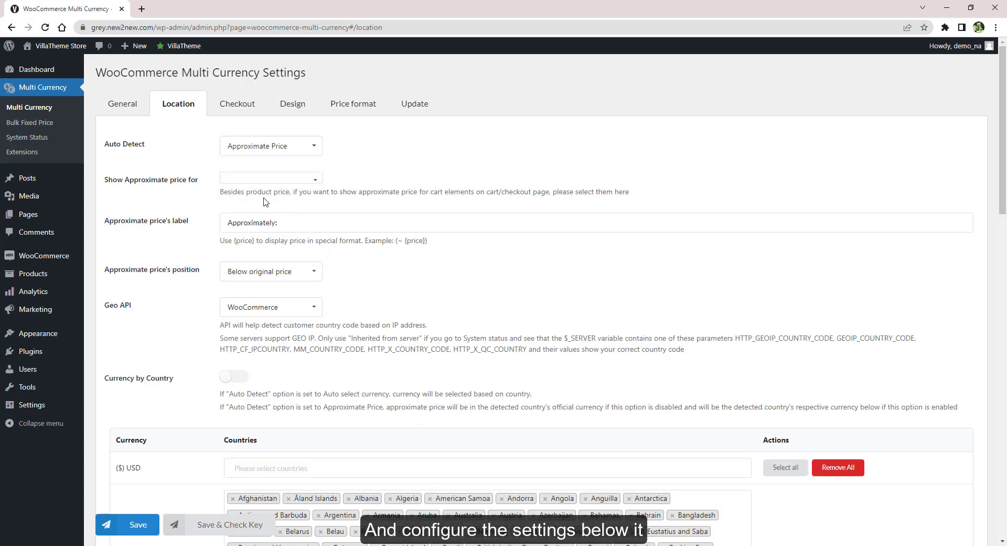
click(304, 180)
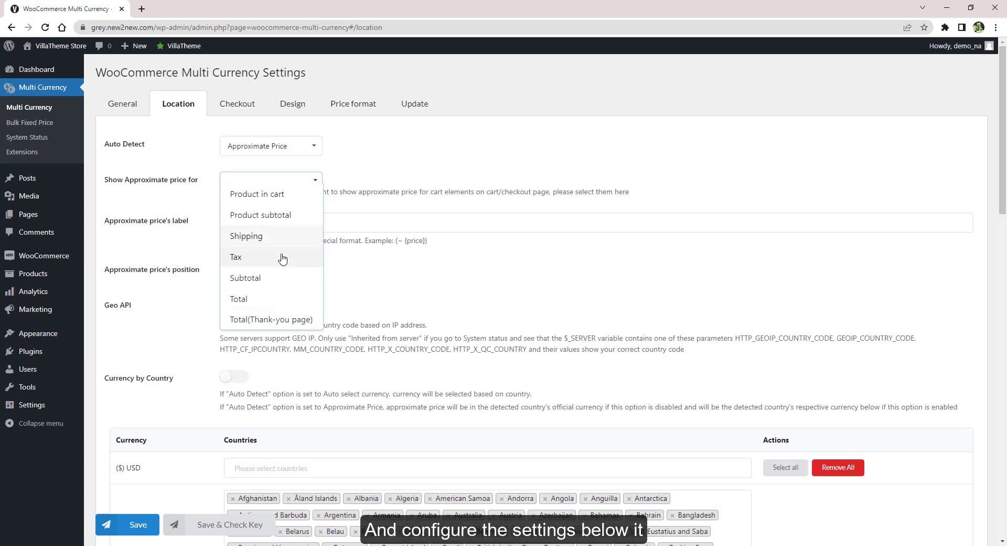
click(298, 194)
click(299, 201)
click(280, 231)
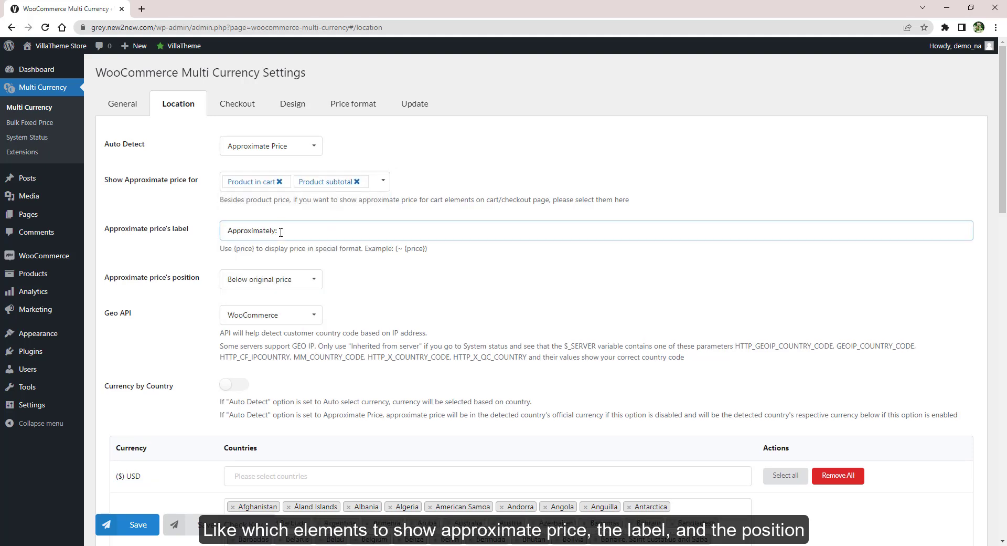
click(266, 279)
click(266, 300)
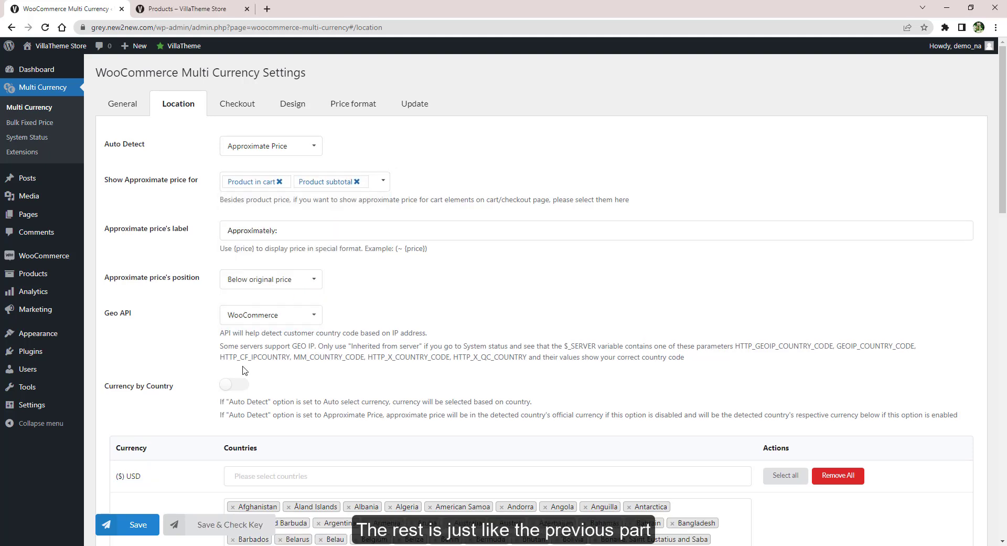
Turn Currency by Country back on, save, and open the shop in a private window
click(234, 386)
click(138, 526)
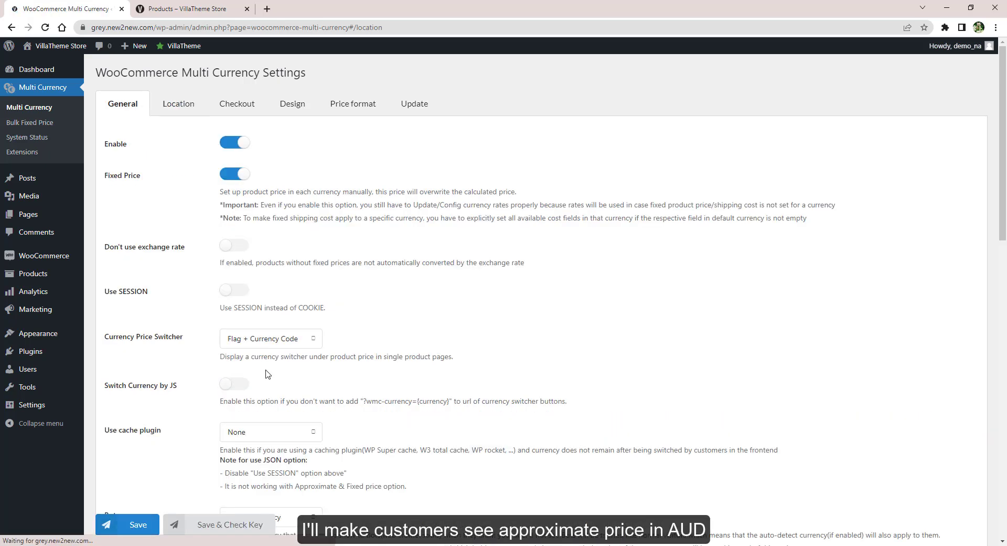
scroll(266, 373, down, 5)
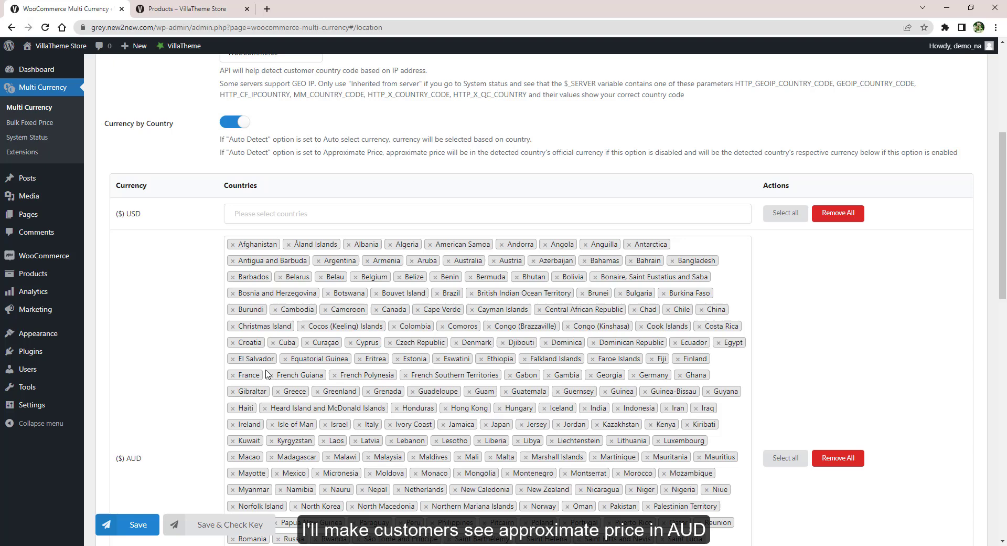
scroll(135, 462, down, 4)
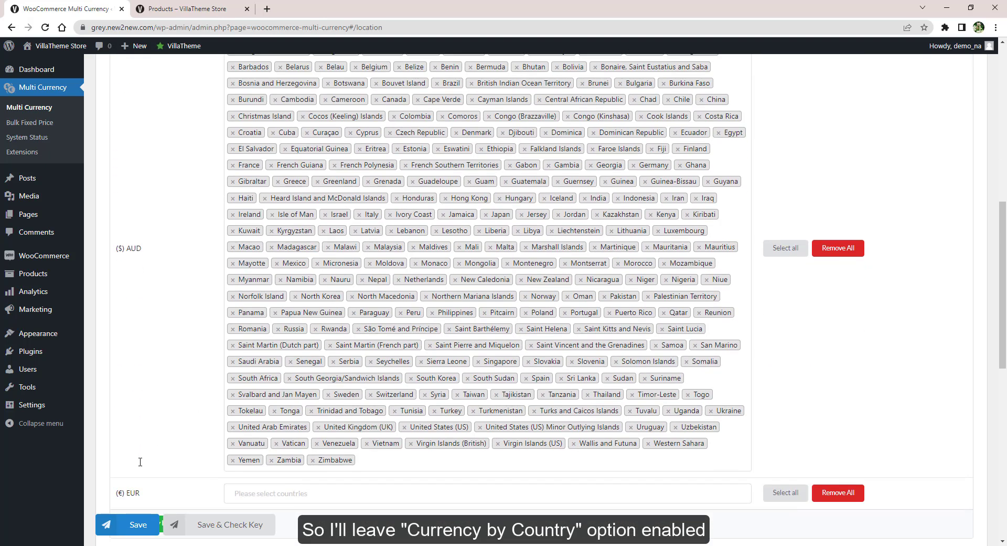
mouse_move(58, 46)
right_click(42, 79)
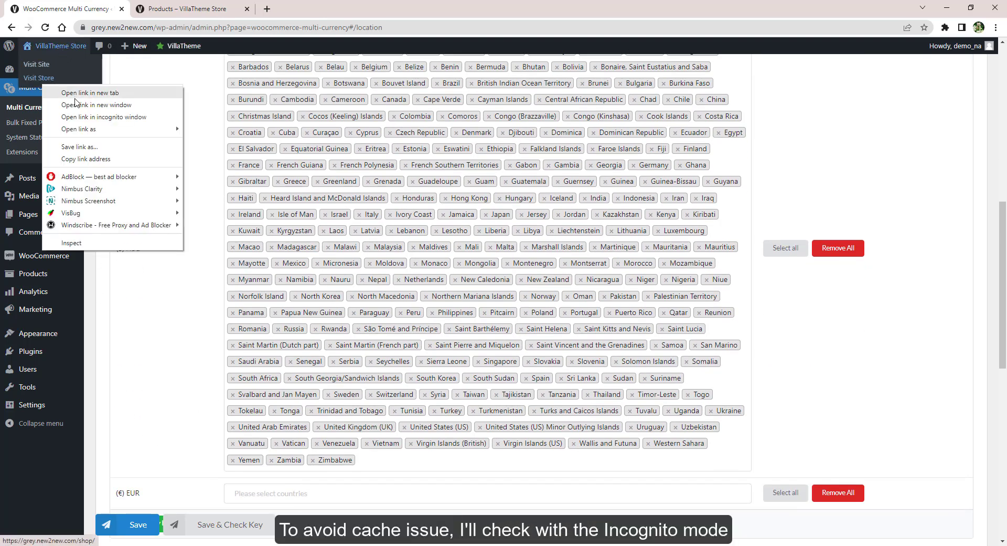
click(75, 120)
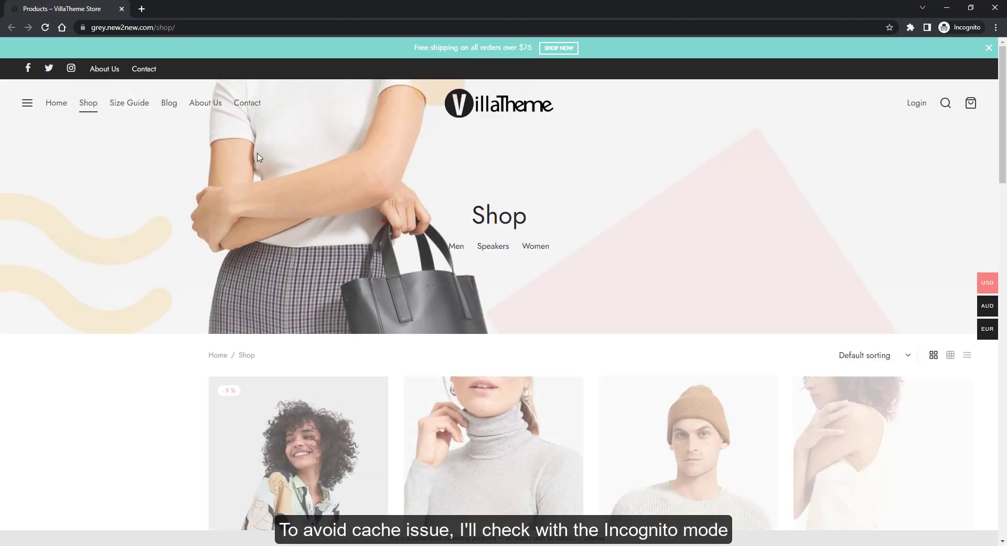